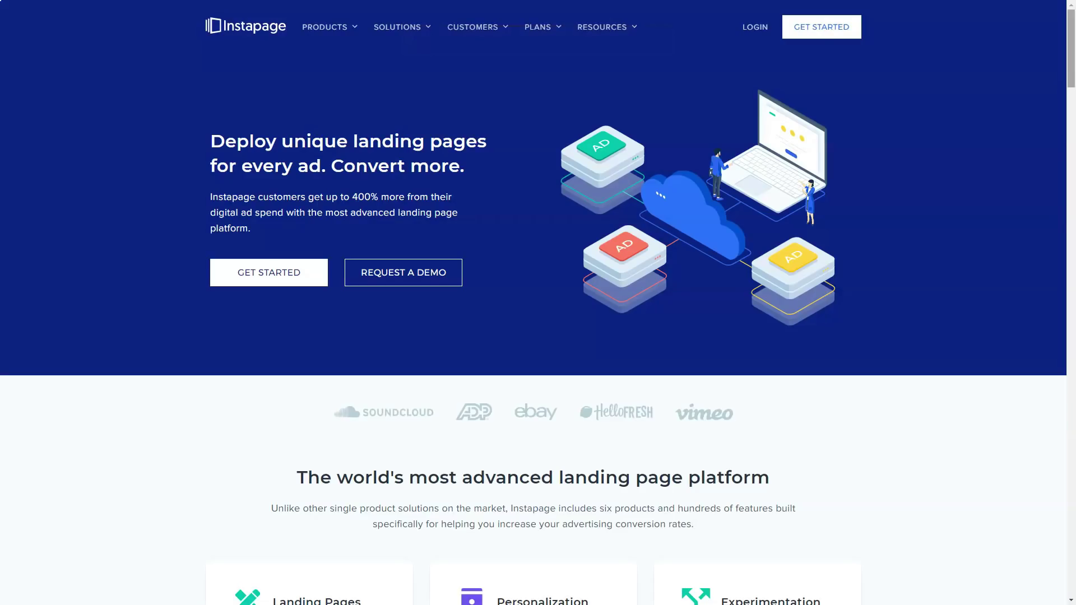
pyautogui.scroll(-4, 538, 303)
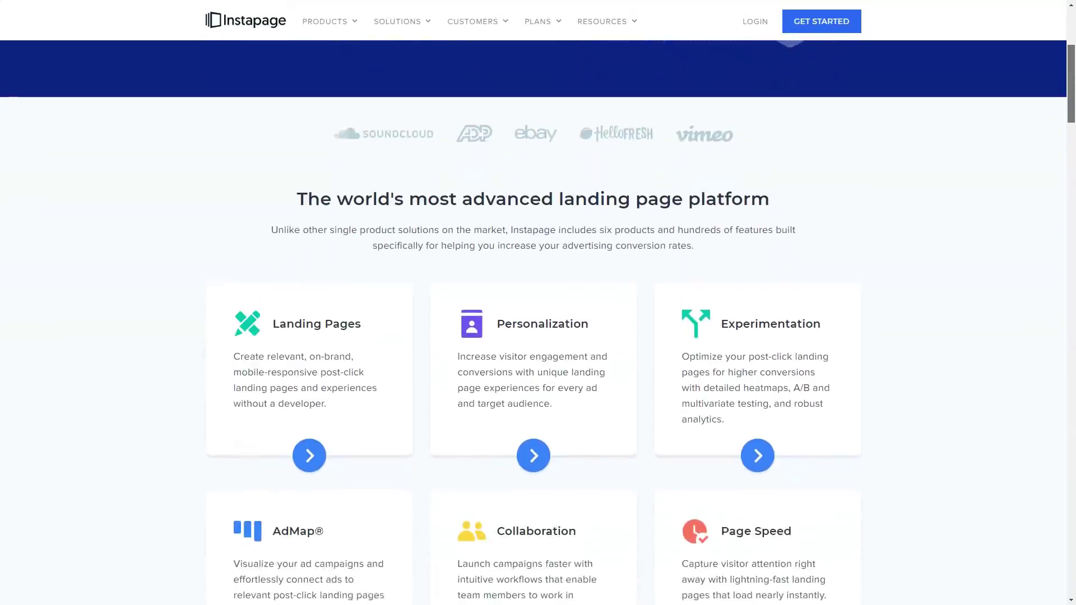
pyautogui.scroll(-1, 538, 304)
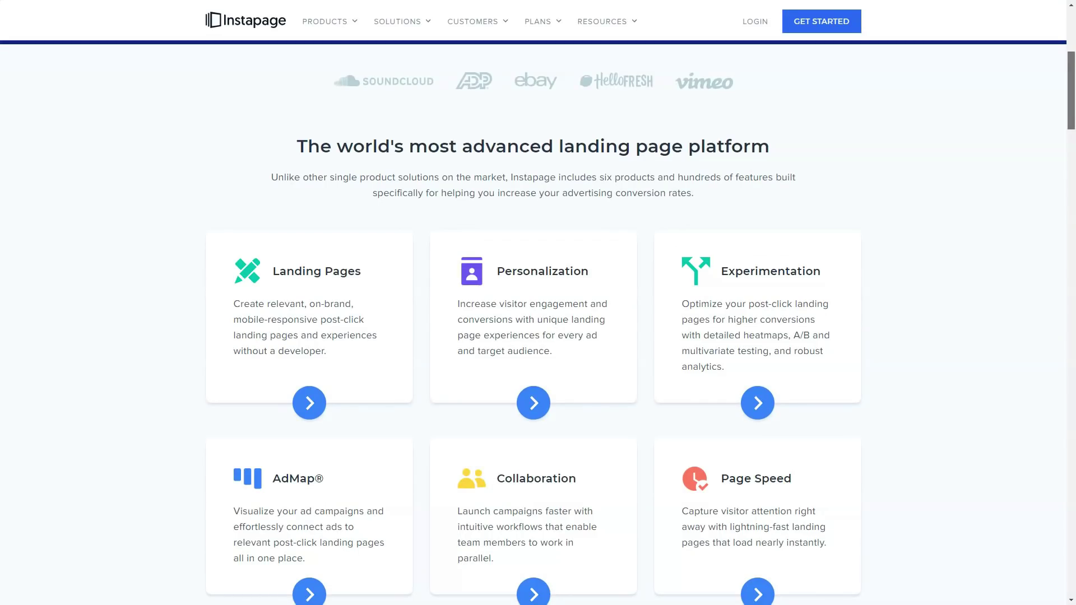
pyautogui.scroll(-3, 538, 303)
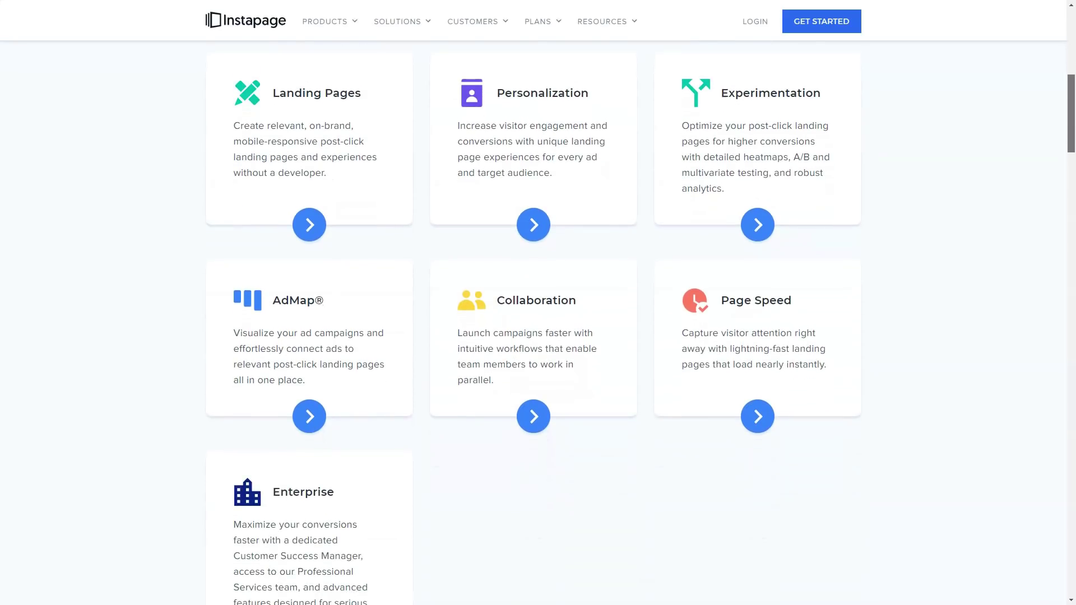
pyautogui.scroll(-1, 539, 303)
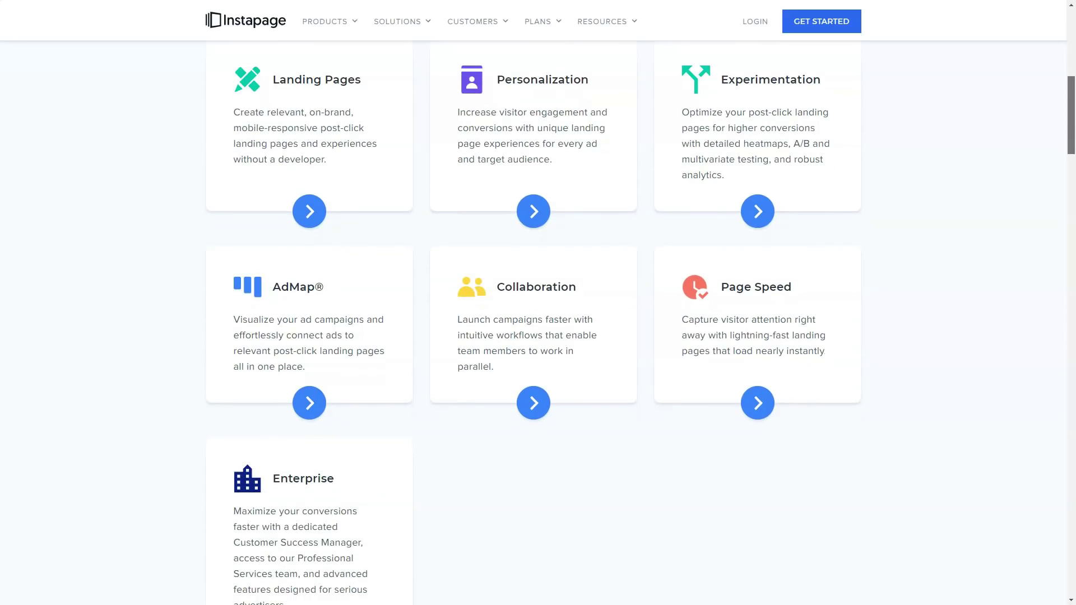
pyautogui.scroll(-1, 538, 303)
pyautogui.scroll(-1, 538, 303)
pyautogui.scroll(-1, 538, 303)
pyautogui.scroll(-1, 538, 304)
pyautogui.scroll(-1, 539, 303)
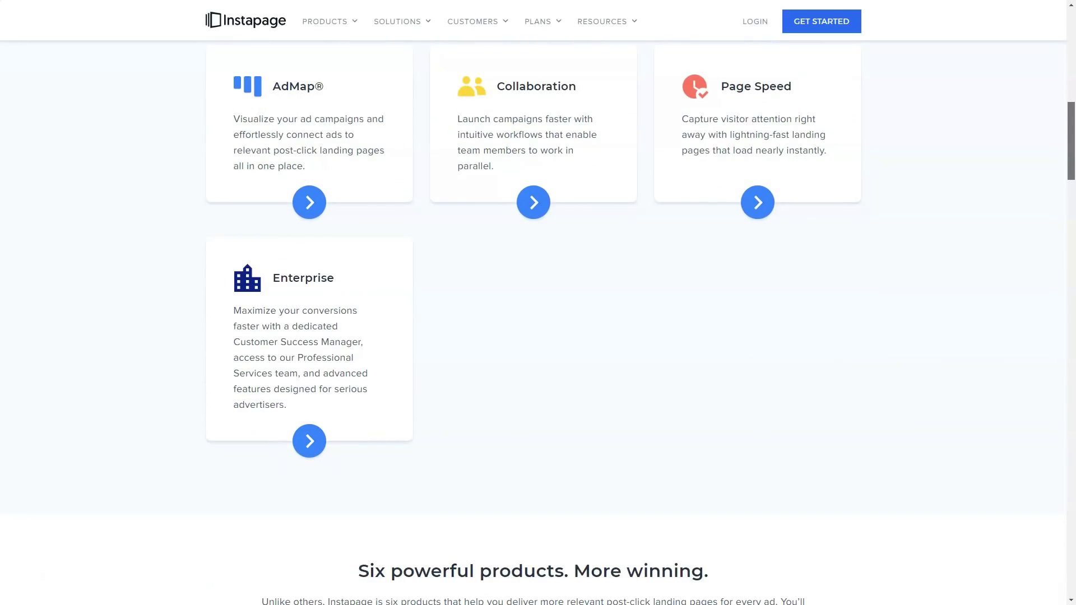
pyautogui.scroll(-2, 538, 303)
pyautogui.scroll(-4, 539, 303)
pyautogui.scroll(-3, 538, 304)
pyautogui.scroll(-2, 538, 303)
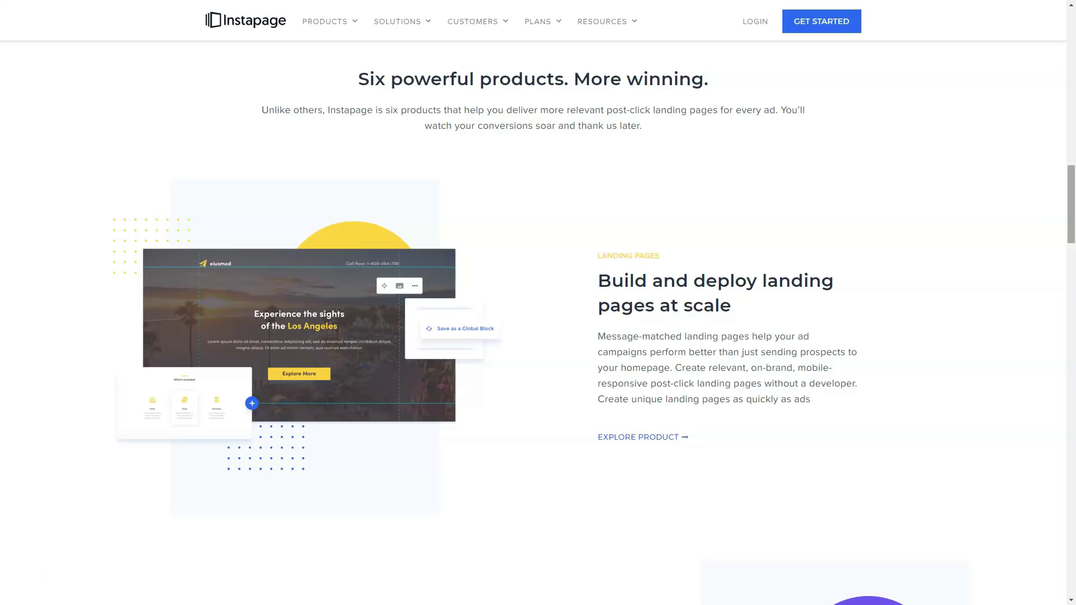
pyautogui.scroll(-3, 538, 303)
pyautogui.scroll(-4, 538, 304)
pyautogui.scroll(-2, 538, 303)
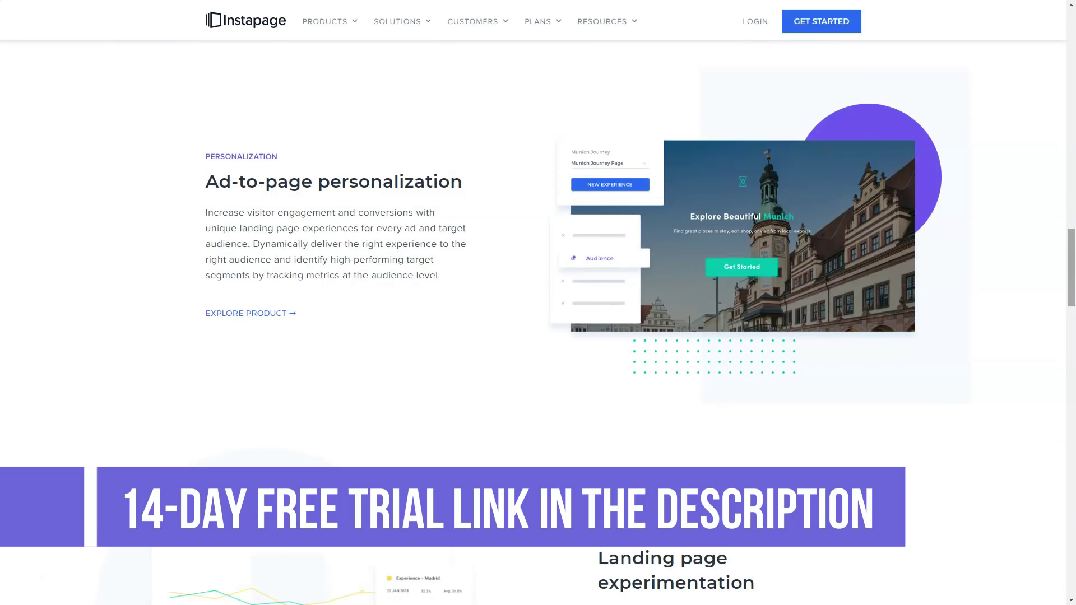
pyautogui.scroll(-3, 539, 303)
pyautogui.scroll(-2, 539, 303)
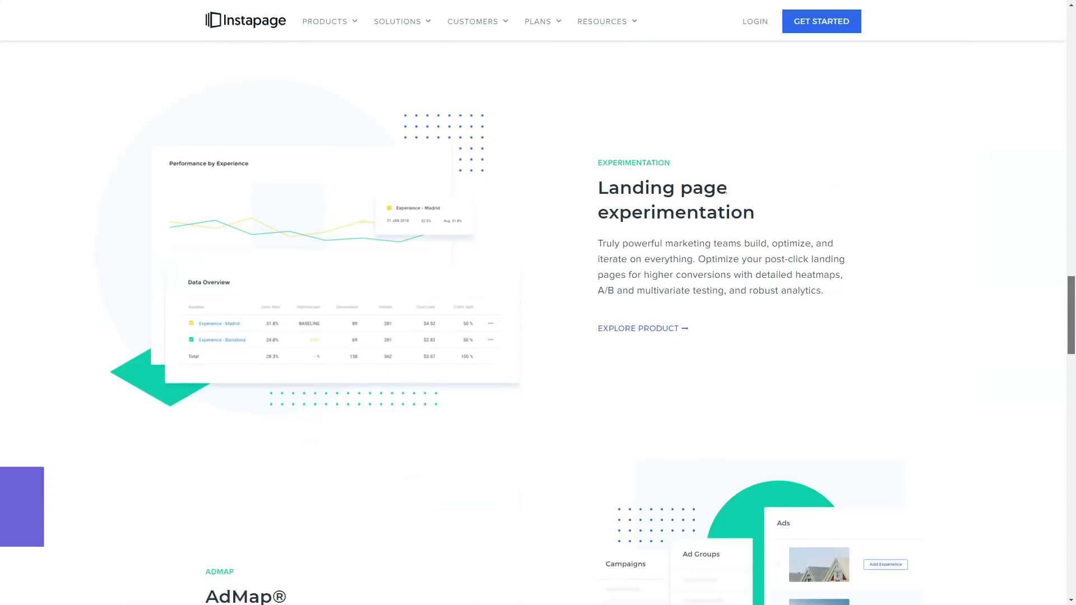
pyautogui.scroll(-1, 538, 303)
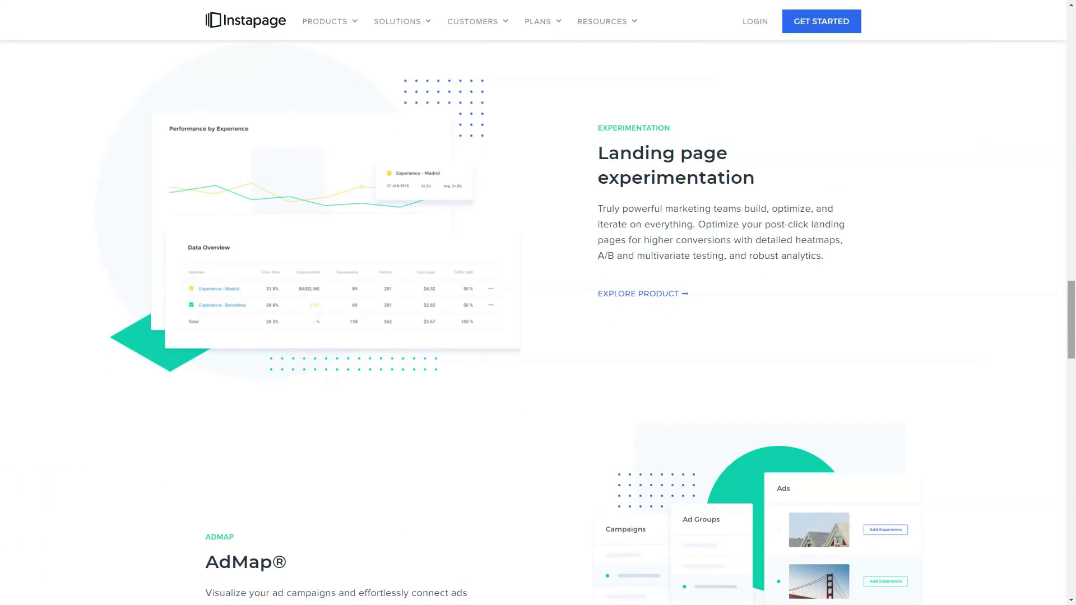
pyautogui.scroll(-2, 539, 303)
pyautogui.scroll(-2, 538, 303)
pyautogui.scroll(-1, 539, 303)
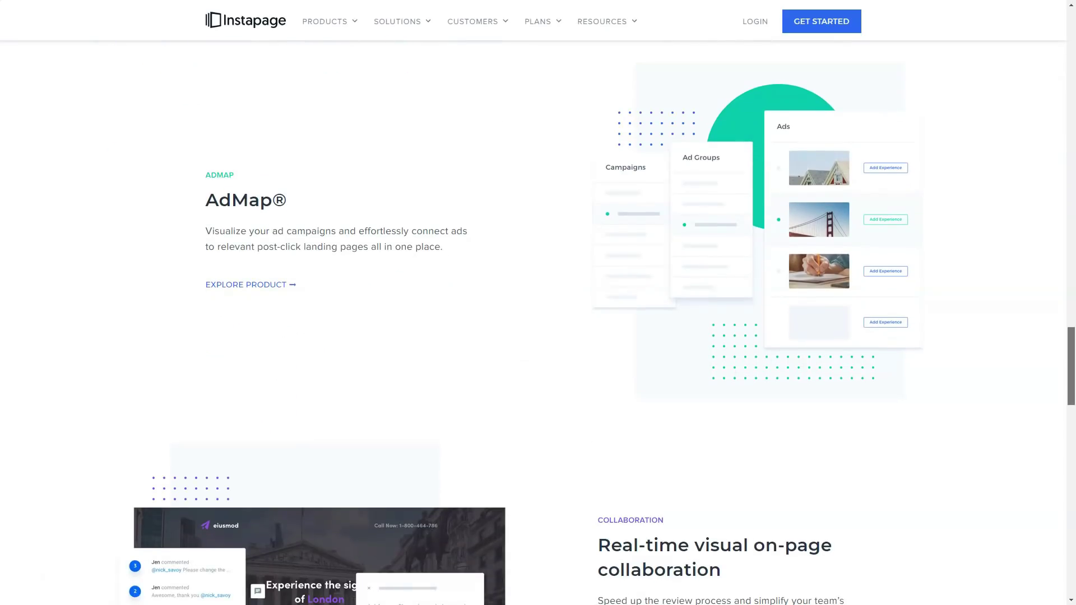
pyautogui.scroll(-2, 539, 303)
pyautogui.scroll(-2, 539, 302)
pyautogui.scroll(-1, 538, 303)
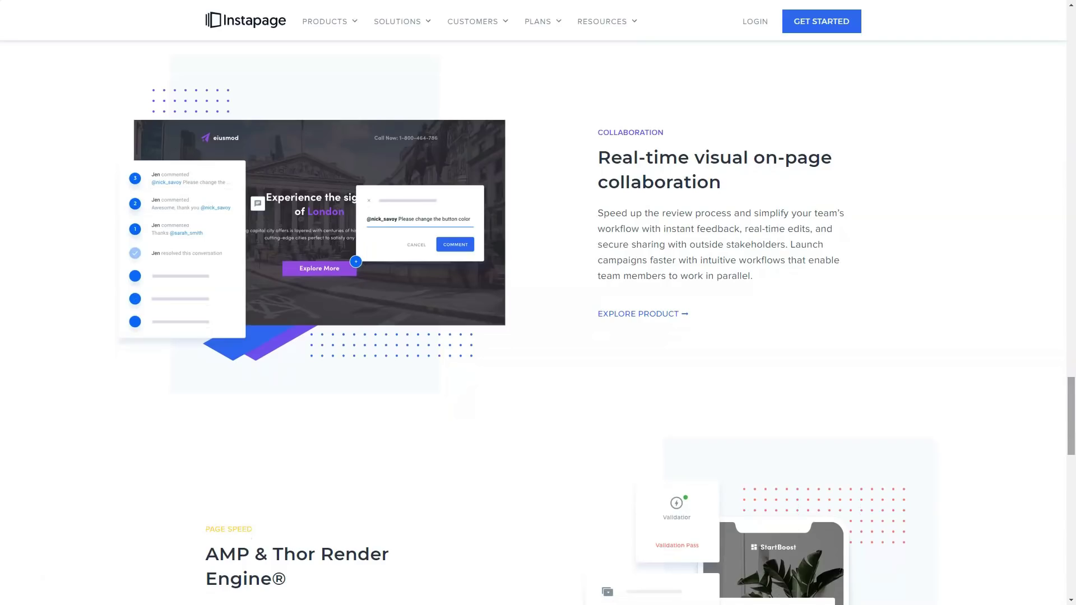
pyautogui.scroll(-2, 538, 303)
pyautogui.scroll(-2, 539, 304)
pyautogui.scroll(-1, 539, 303)
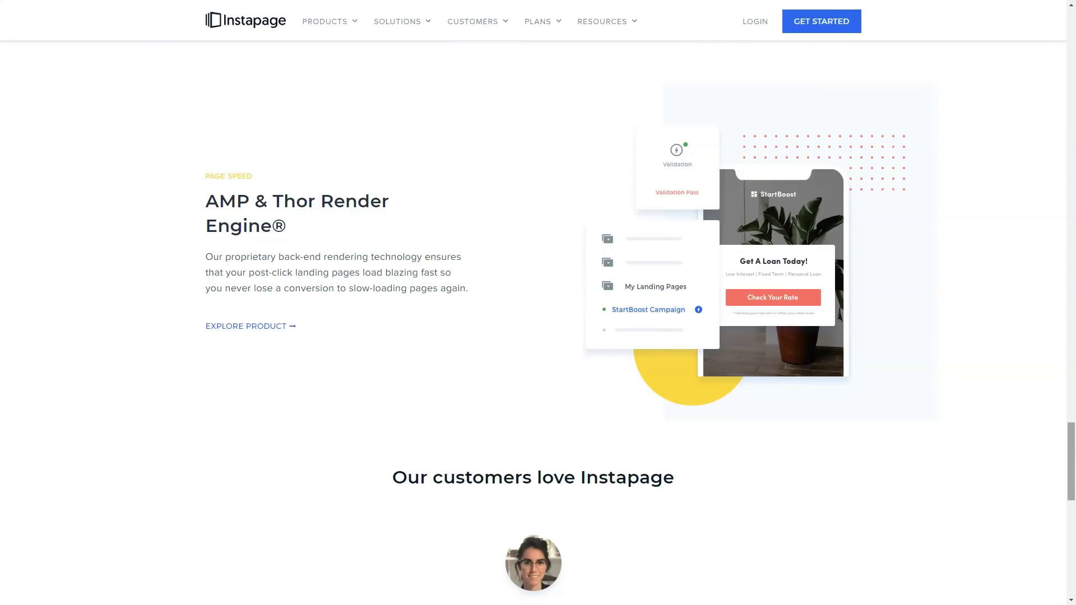
pyautogui.scroll(-2, 538, 303)
pyautogui.scroll(-2, 539, 302)
pyautogui.scroll(-1, 538, 303)
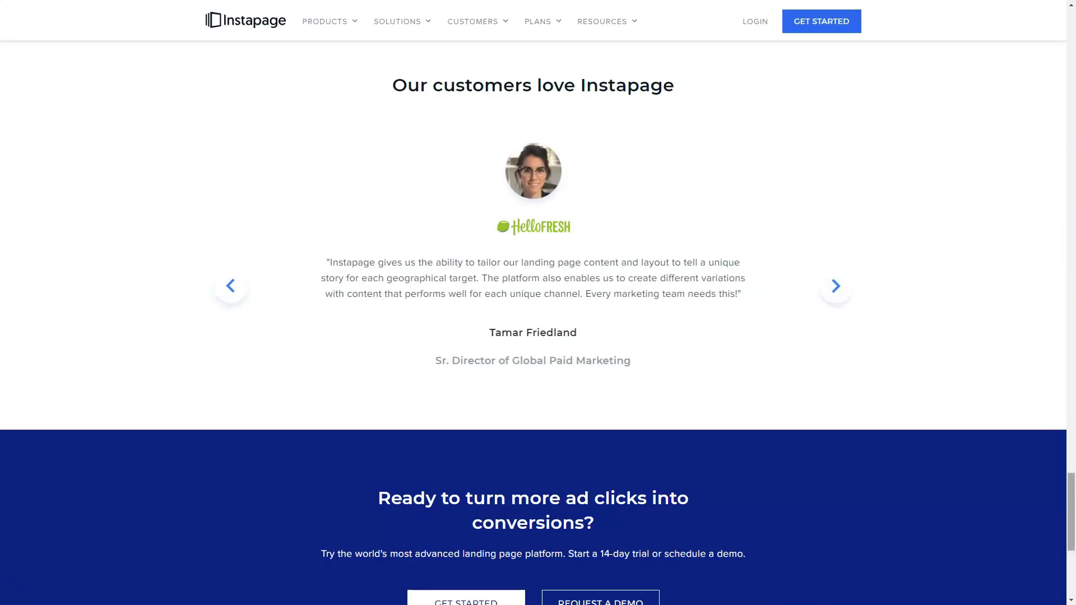
pyautogui.scroll(-5, 539, 336)
pyautogui.scroll(-3, 539, 337)
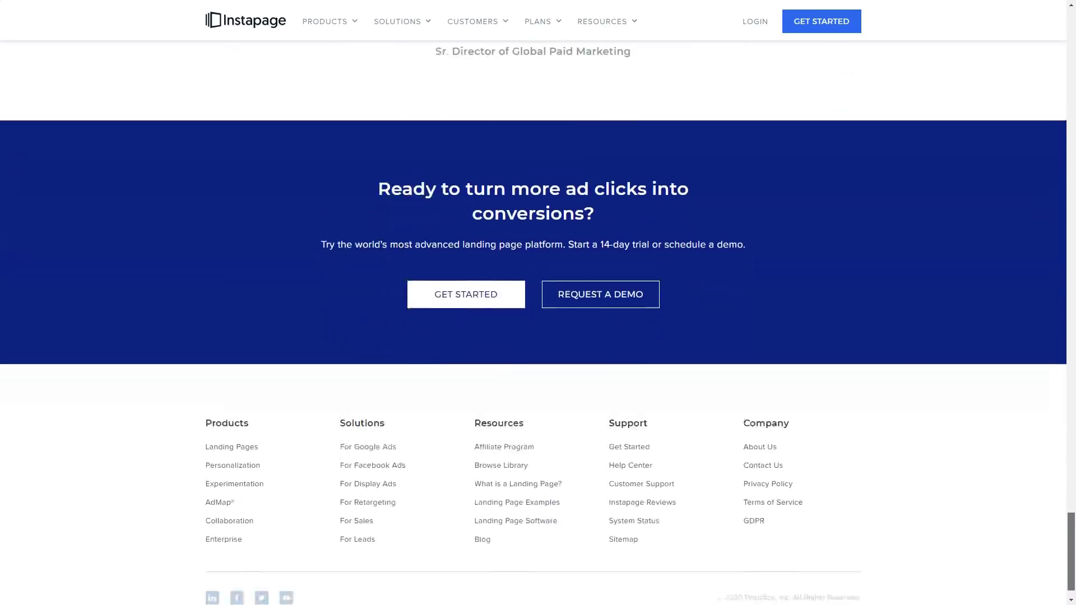
pyautogui.scroll(-1, 538, 337)
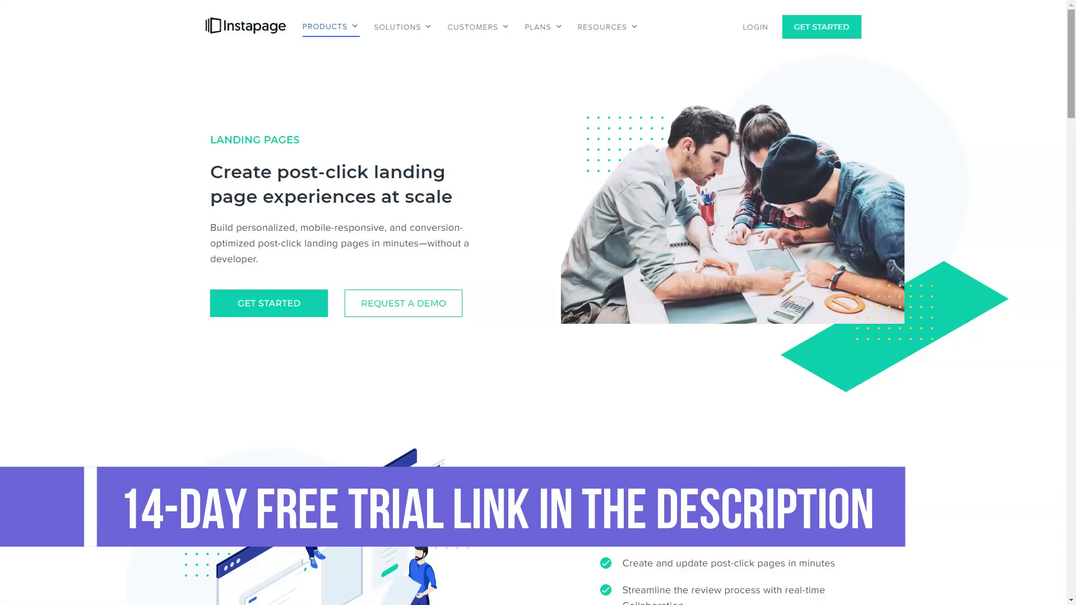
pyautogui.scroll(-5, 539, 303)
pyautogui.scroll(-5, 538, 303)
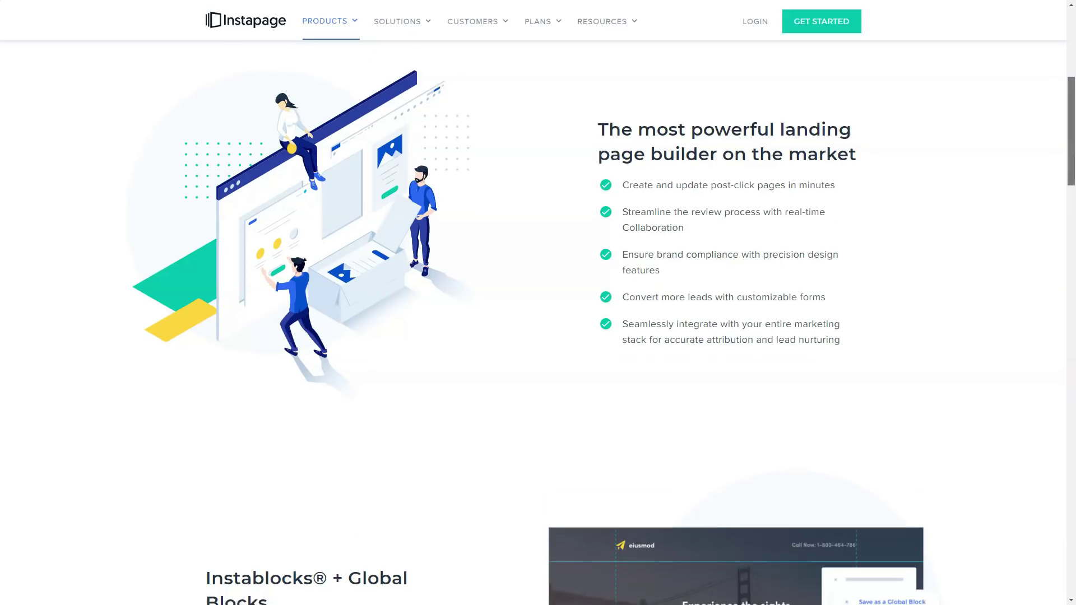
pyautogui.scroll(-5, 538, 303)
pyautogui.scroll(-5, 539, 302)
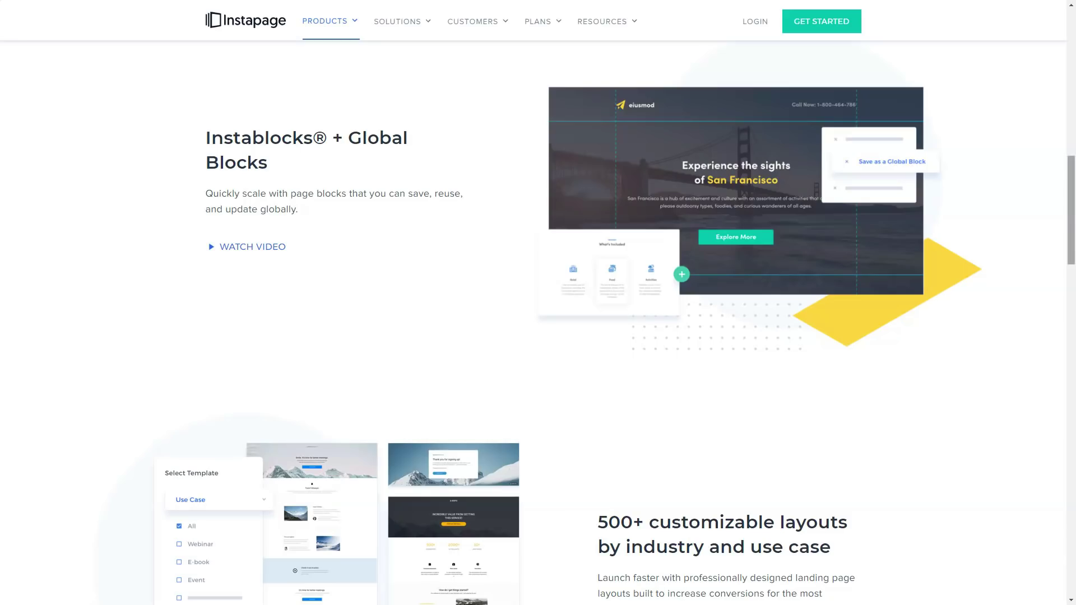
pyautogui.moveTo(1072, 210); pyautogui.dragTo(1072, 278)
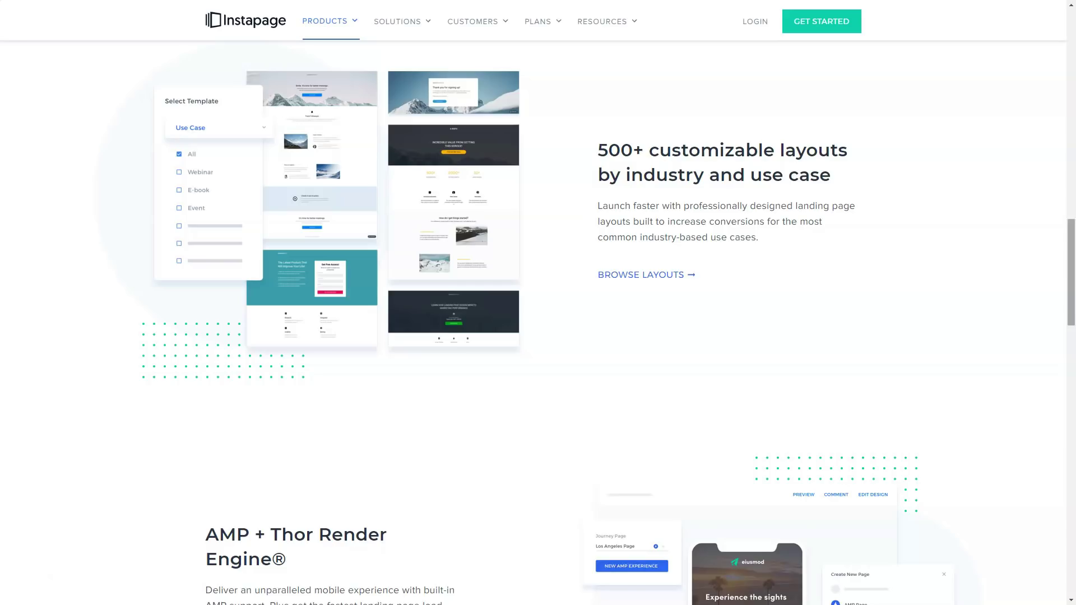
pyautogui.moveTo(1072, 273); pyautogui.dragTo(1071, 338)
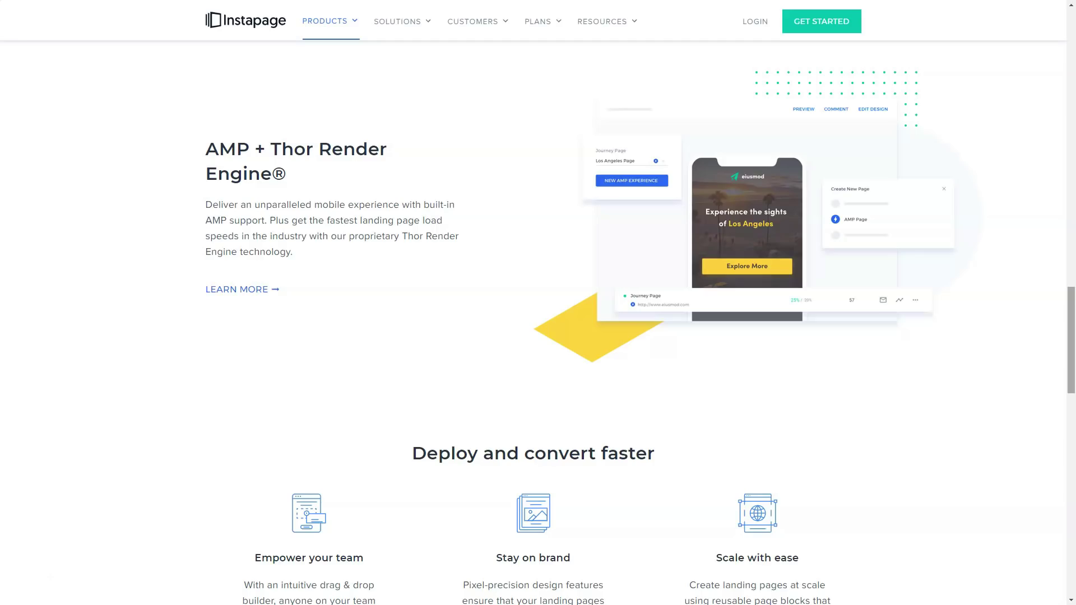
pyautogui.moveTo(1071, 339); pyautogui.dragTo(1071, 407)
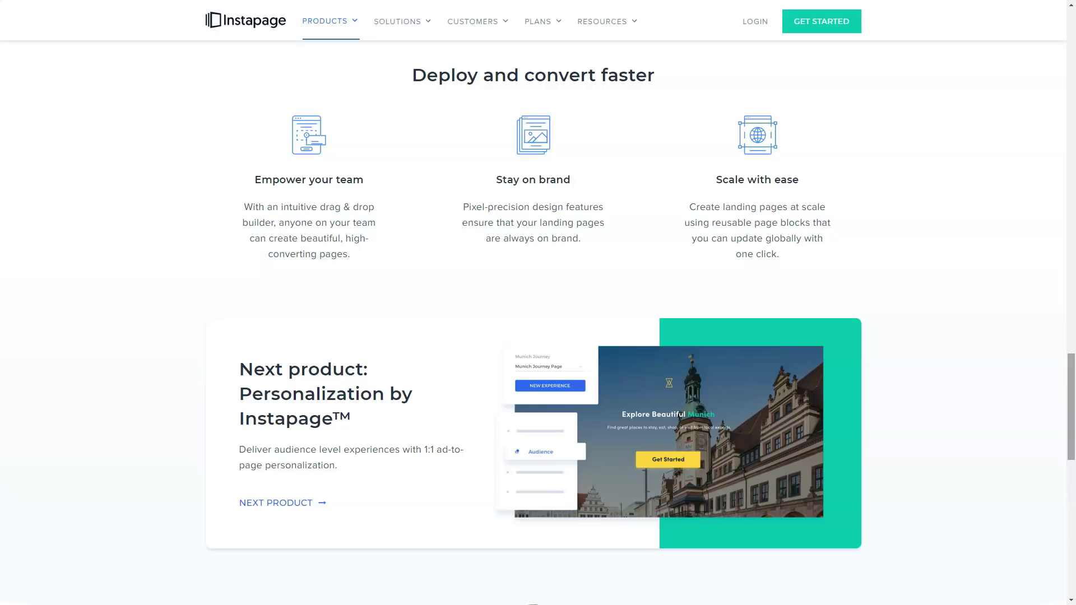
pyautogui.moveTo(1072, 407); pyautogui.dragTo(1072, 507)
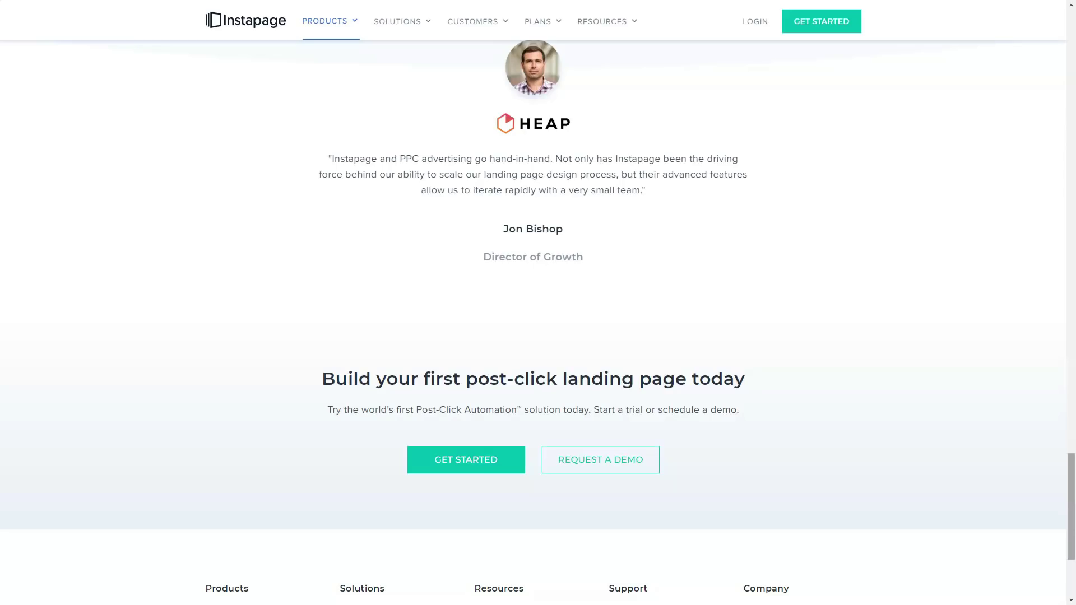
pyautogui.moveTo(1072, 507); pyautogui.dragTo(1071, 543)
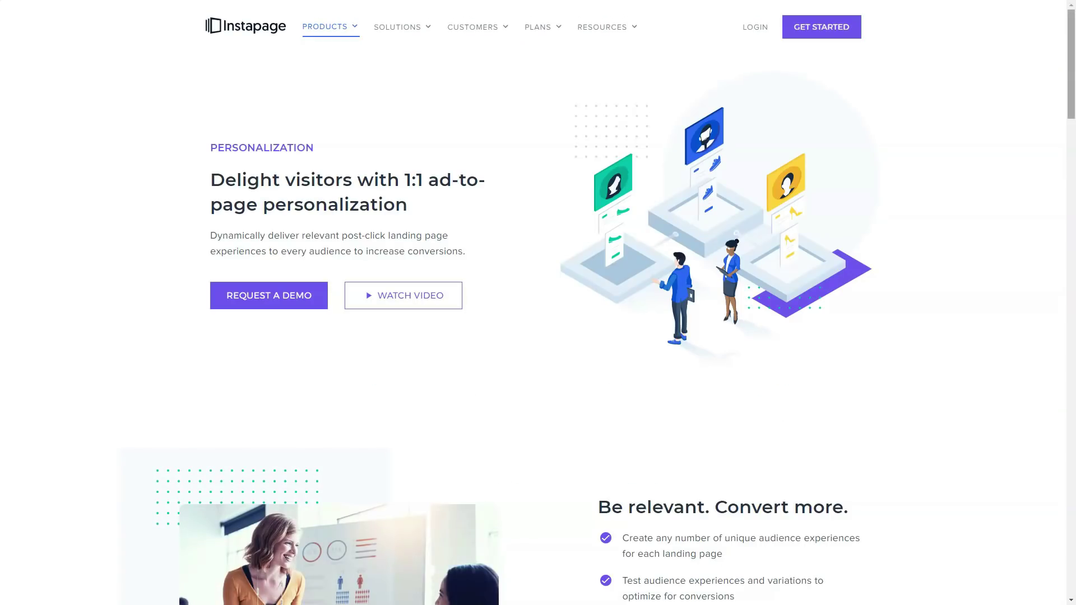
pyautogui.scroll(-3, 539, 336)
pyautogui.scroll(-3, 538, 337)
pyautogui.scroll(-1, 539, 337)
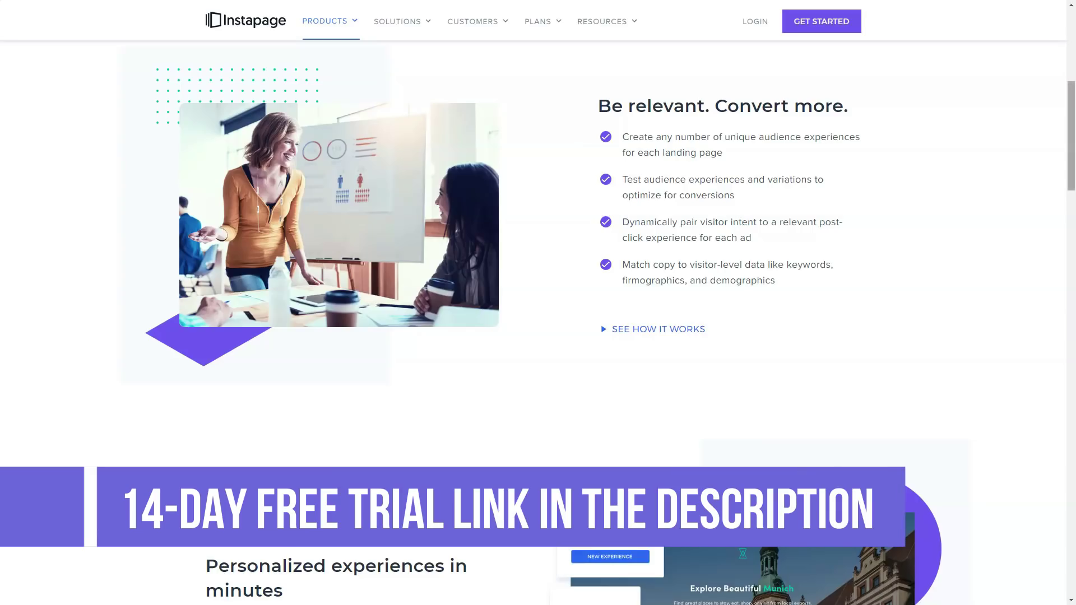
pyautogui.moveTo(1071, 135); pyautogui.dragTo(1071, 202)
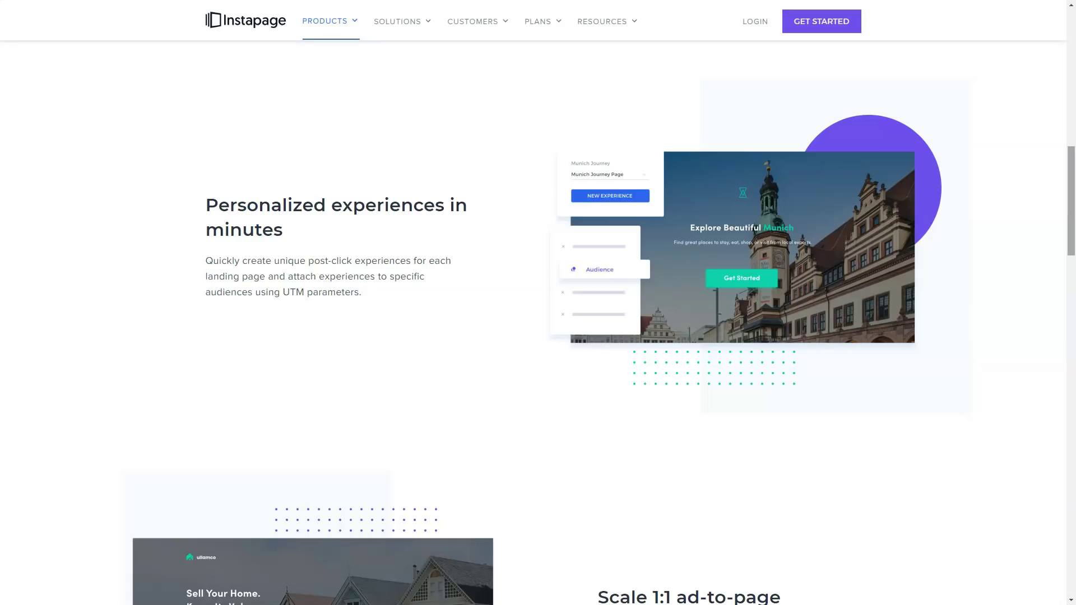
pyautogui.scroll(-5, 539, 336)
pyautogui.scroll(-3, 539, 337)
pyautogui.scroll(-2, 539, 337)
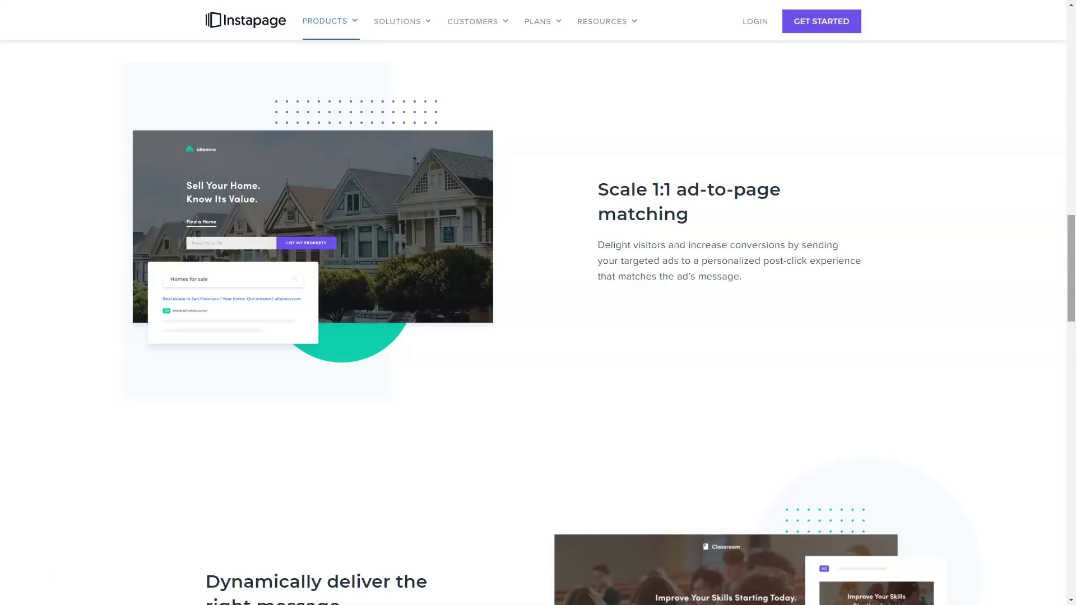
pyautogui.scroll(-5, 538, 337)
pyautogui.scroll(-5, 538, 337)
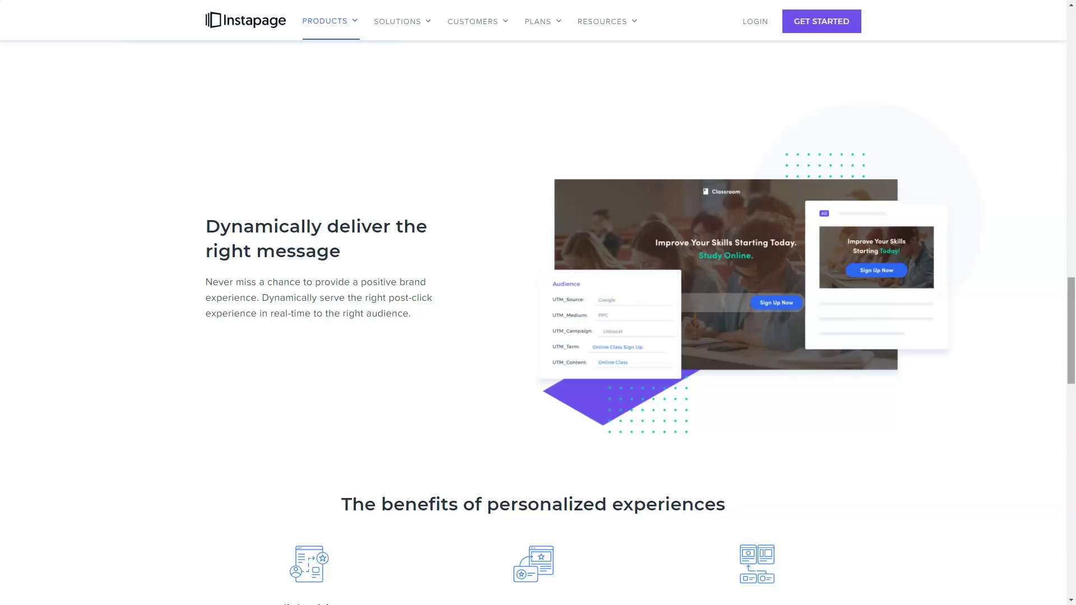
pyautogui.scroll(-5, 538, 337)
pyautogui.scroll(-5, 539, 336)
pyautogui.scroll(-3, 539, 336)
pyautogui.scroll(-3, 538, 336)
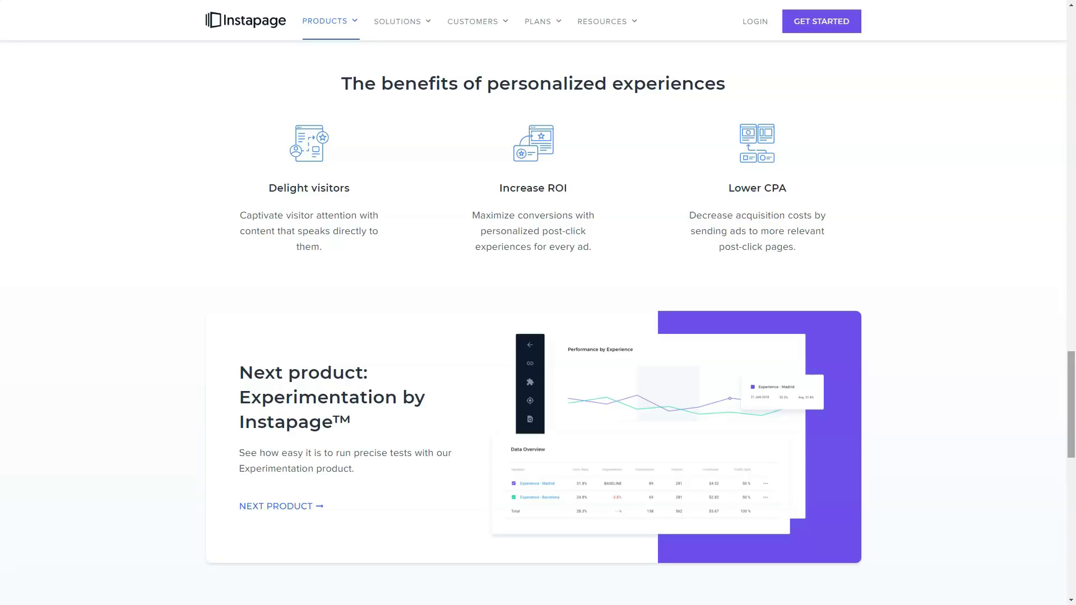
pyautogui.scroll(-3, 539, 336)
pyautogui.scroll(-3, 538, 336)
pyautogui.scroll(-3, 538, 336)
pyautogui.scroll(-3, 538, 337)
pyautogui.scroll(-1, 539, 336)
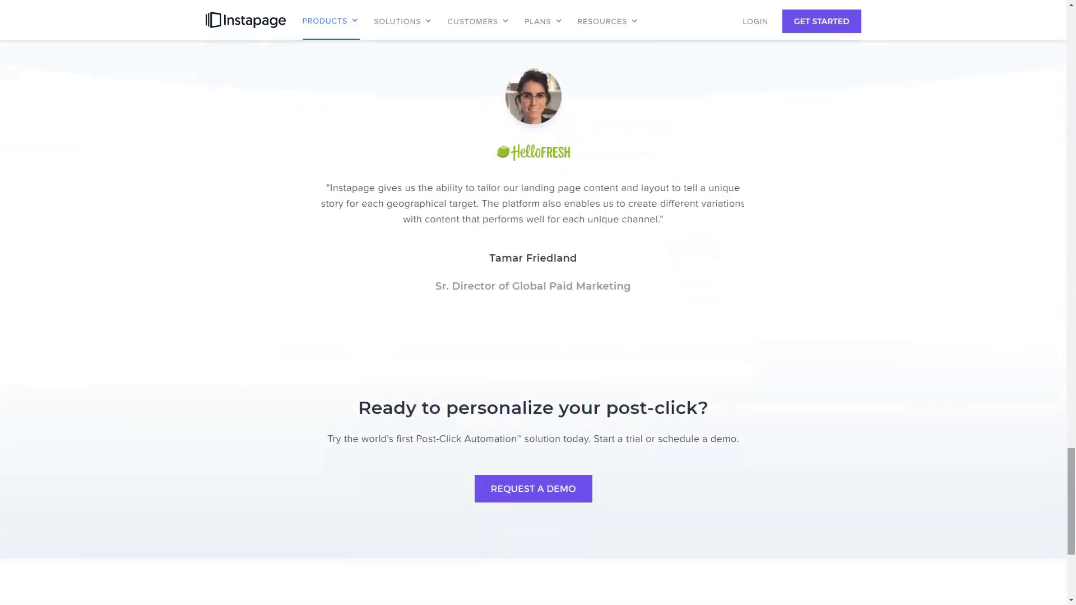
pyautogui.scroll(-3, 539, 337)
pyautogui.scroll(-3, 539, 337)
# - Open the Experimentation product page from the site footer
pyautogui.click(234, 448)
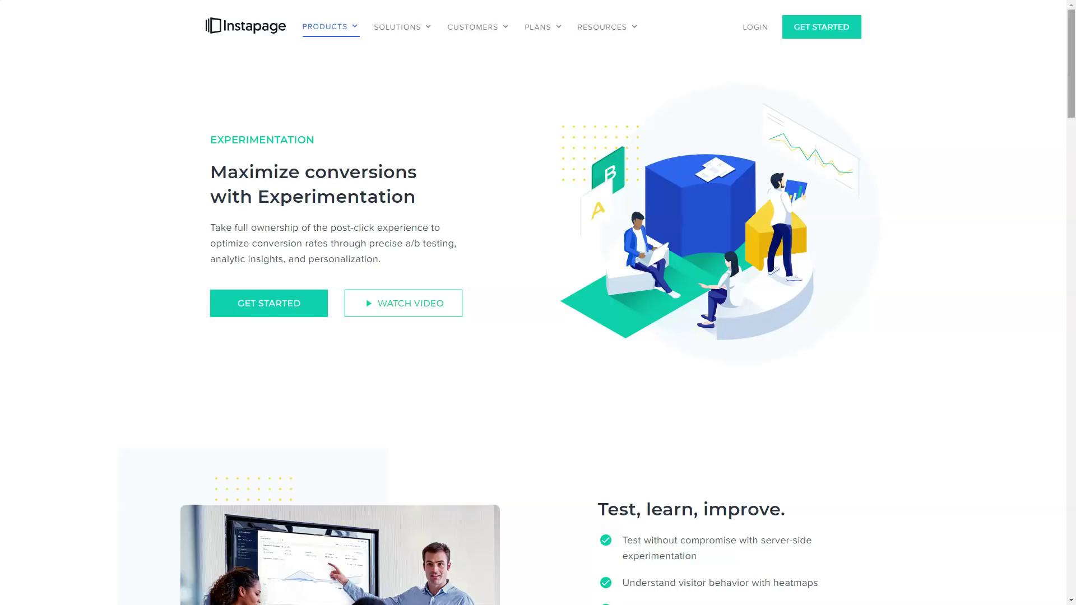
pyautogui.scroll(-5, 538, 337)
pyautogui.scroll(-5, 538, 337)
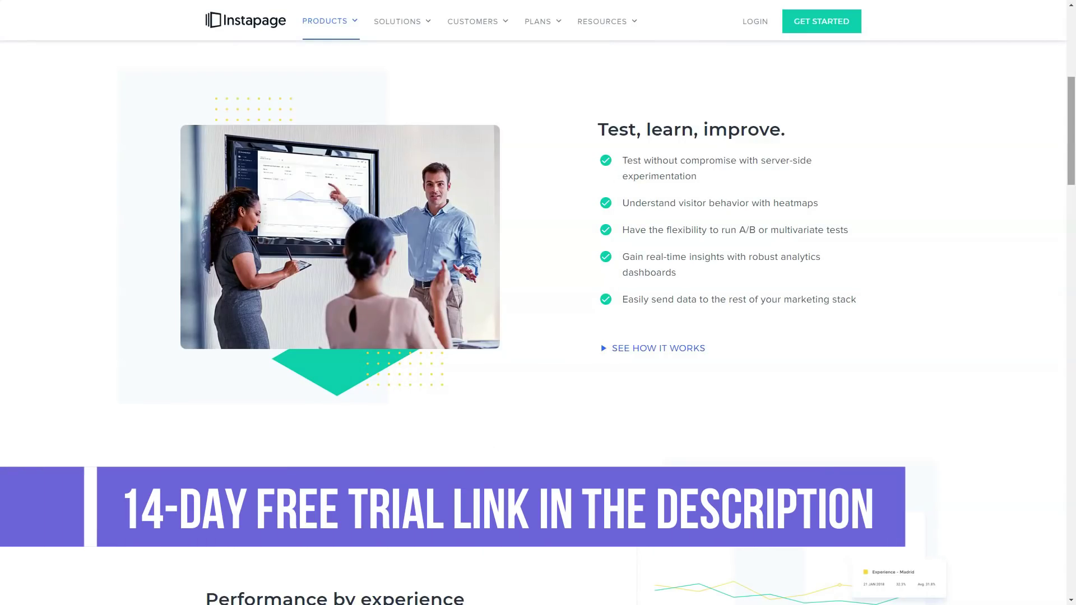
pyautogui.scroll(-5, 538, 337)
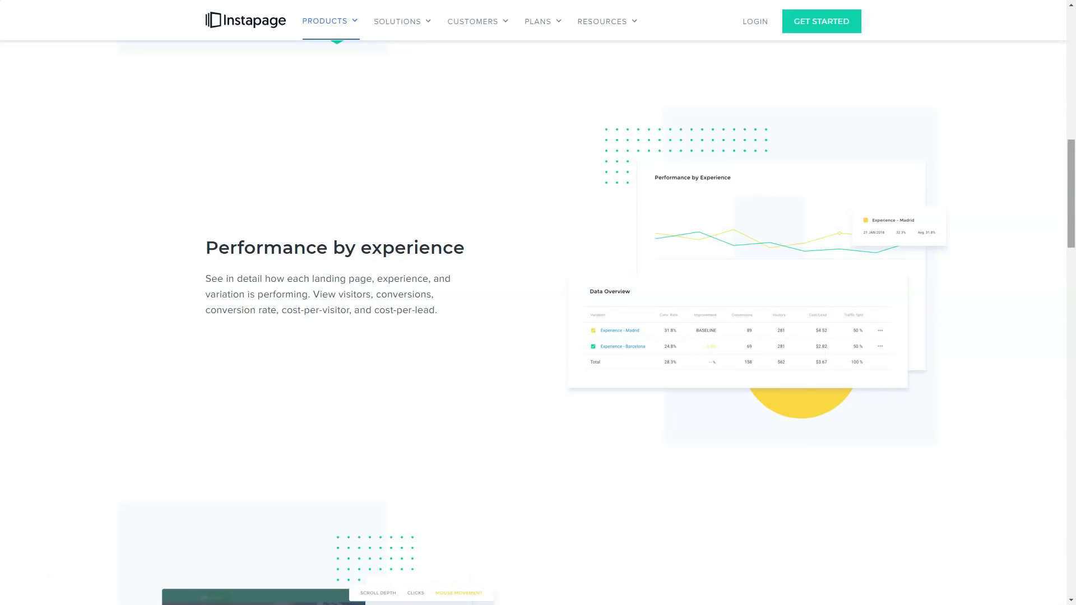
pyautogui.scroll(-2, 538, 337)
pyautogui.scroll(-3, 538, 336)
pyautogui.scroll(-2, 539, 337)
pyautogui.scroll(-2, 539, 337)
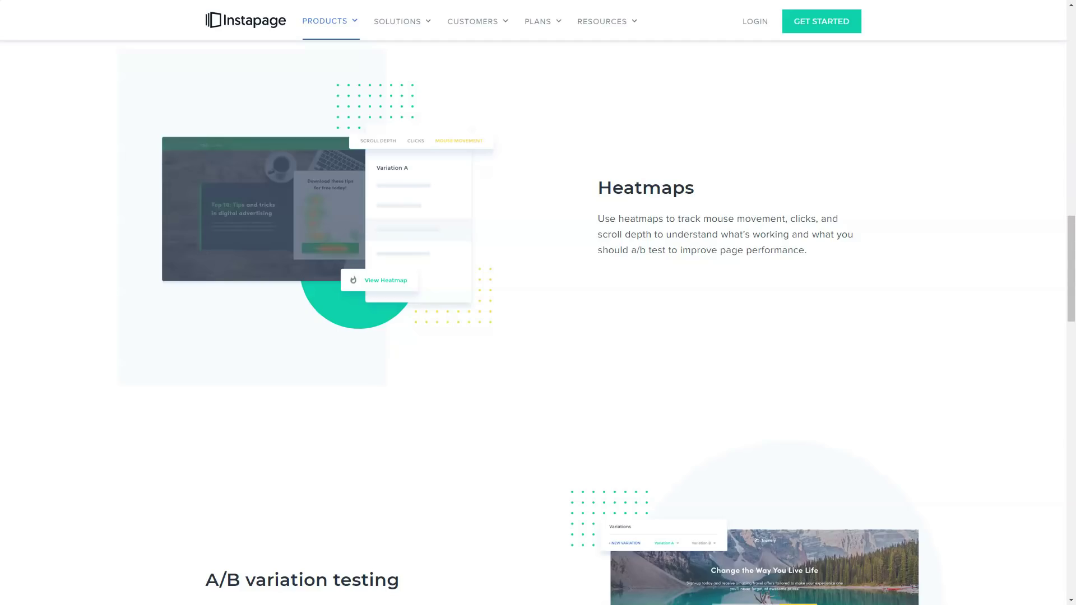
pyautogui.scroll(-2, 539, 337)
pyautogui.scroll(-3, 538, 337)
pyautogui.scroll(-2, 539, 336)
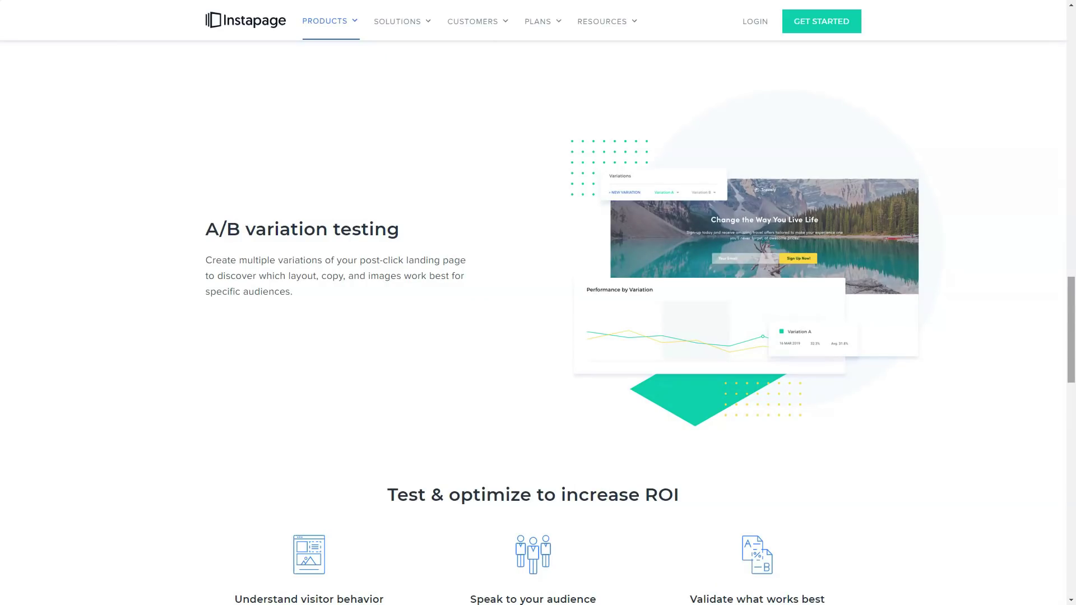
pyautogui.scroll(-2, 538, 337)
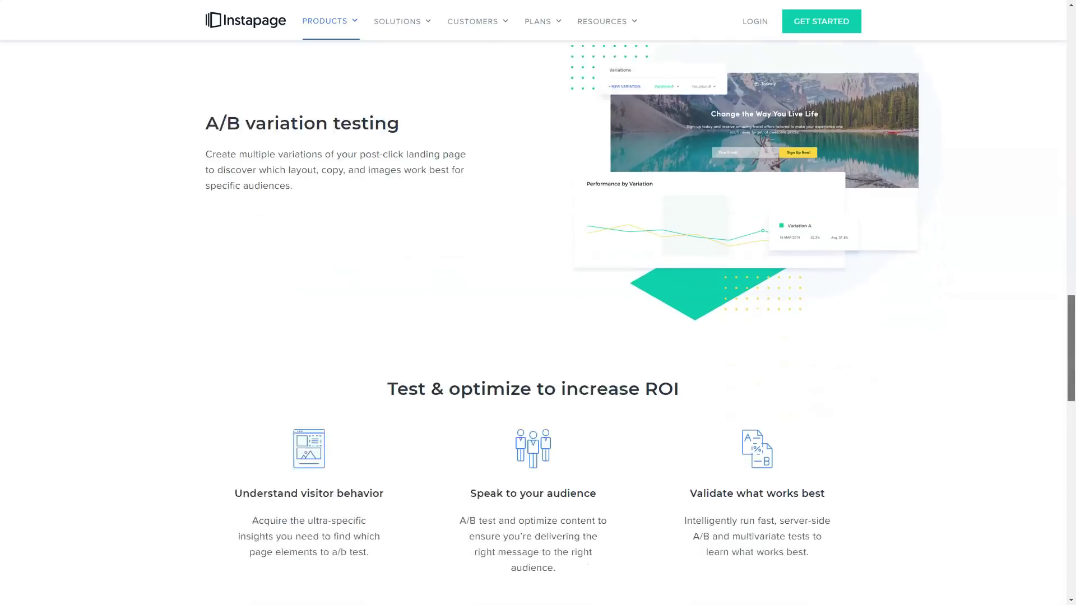
pyautogui.scroll(-3, 539, 337)
pyautogui.scroll(-2, 538, 337)
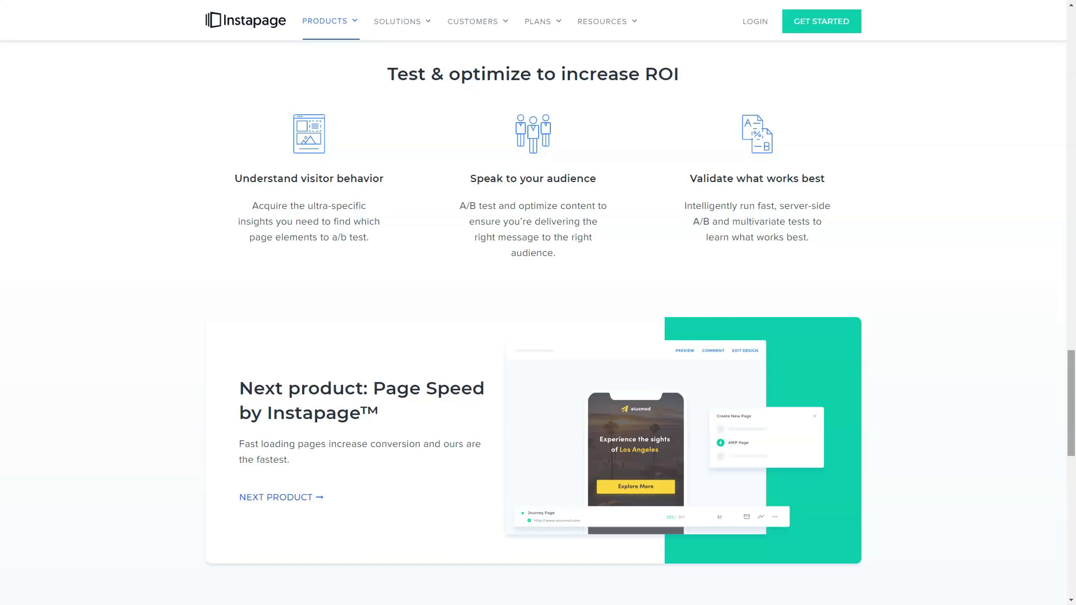
pyautogui.scroll(-2, 538, 336)
pyautogui.scroll(-3, 538, 336)
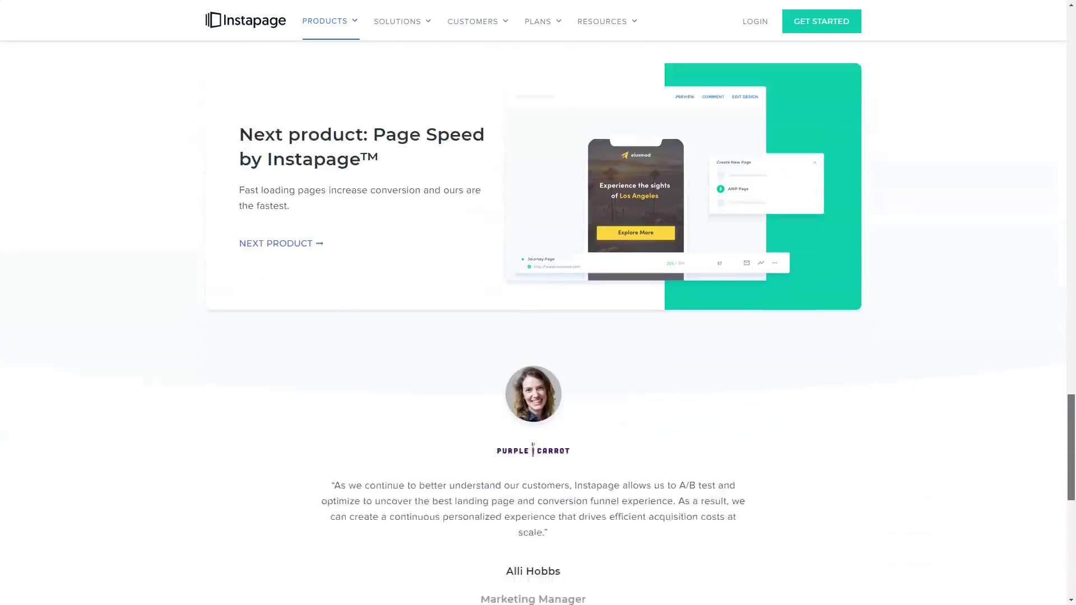
pyautogui.scroll(-2, 539, 337)
pyautogui.scroll(-2, 539, 337)
pyautogui.scroll(-2, 539, 336)
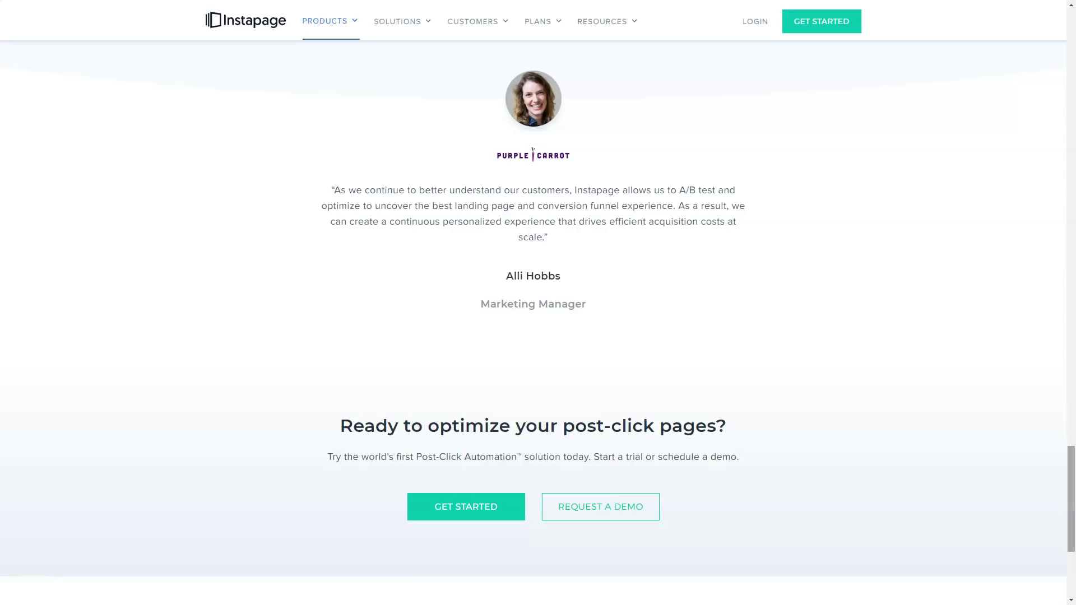
pyautogui.scroll(-5, 533, 152)
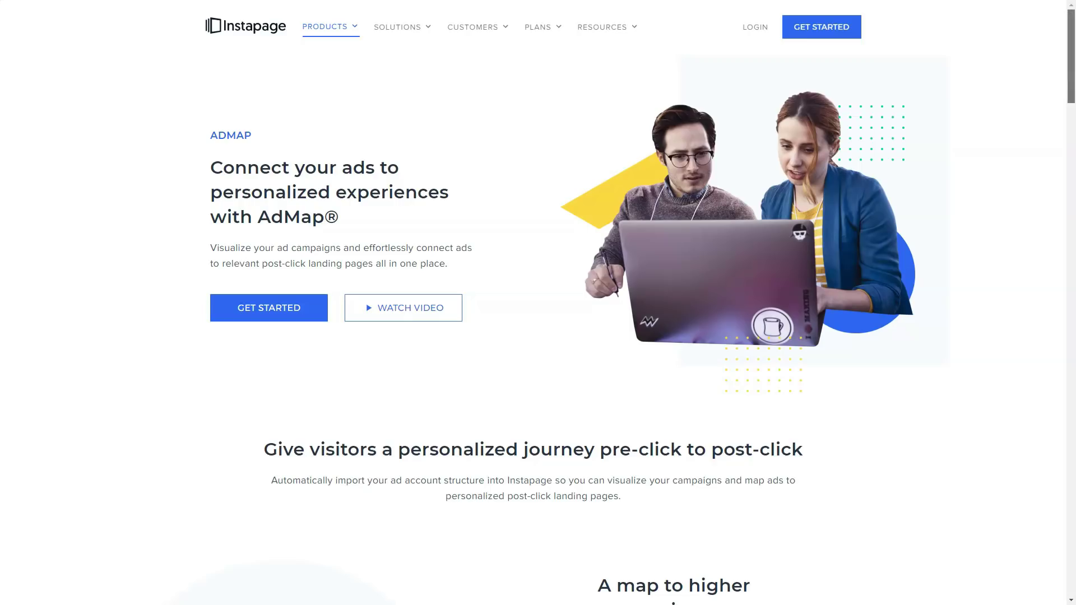
pyautogui.scroll(-1, 539, 303)
pyautogui.scroll(-5, 538, 304)
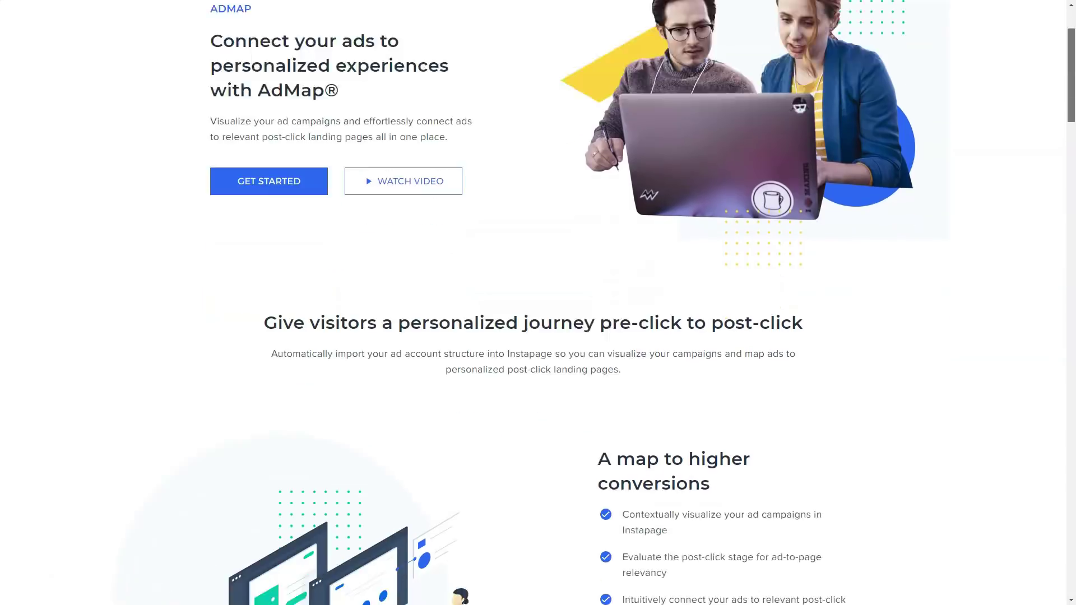
pyautogui.scroll(-3, 538, 302)
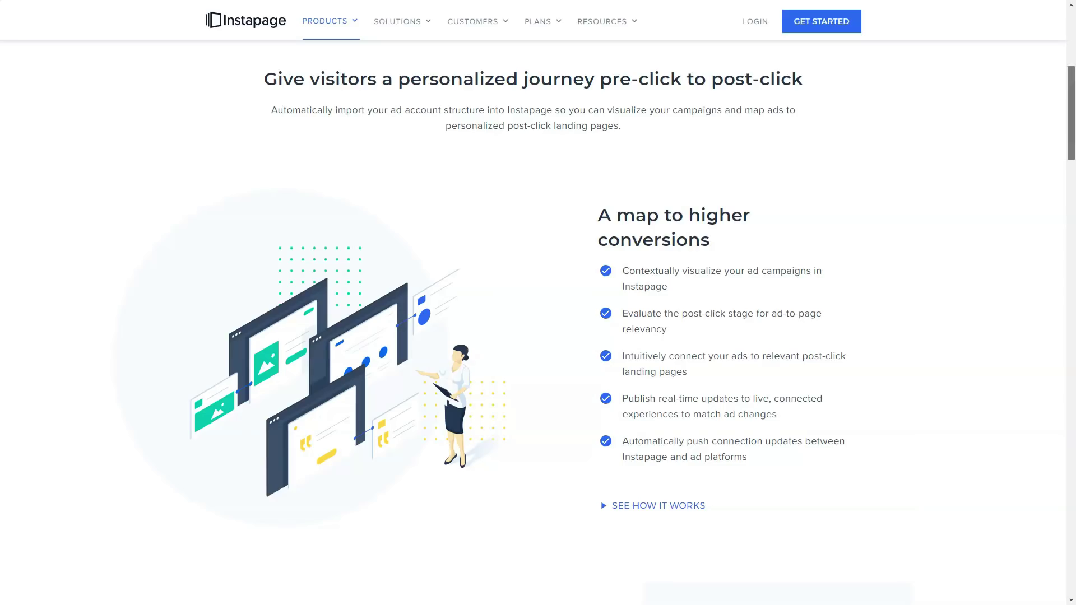
pyautogui.scroll(-5, 539, 337)
pyautogui.scroll(-5, 538, 337)
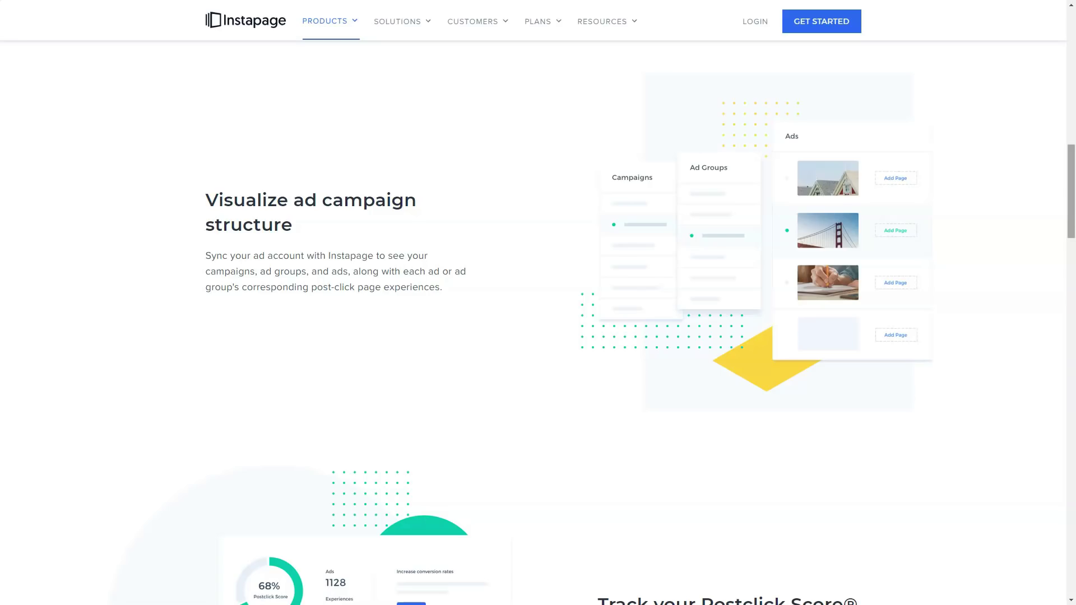
pyautogui.scroll(-5, 538, 336)
pyautogui.scroll(-3, 539, 336)
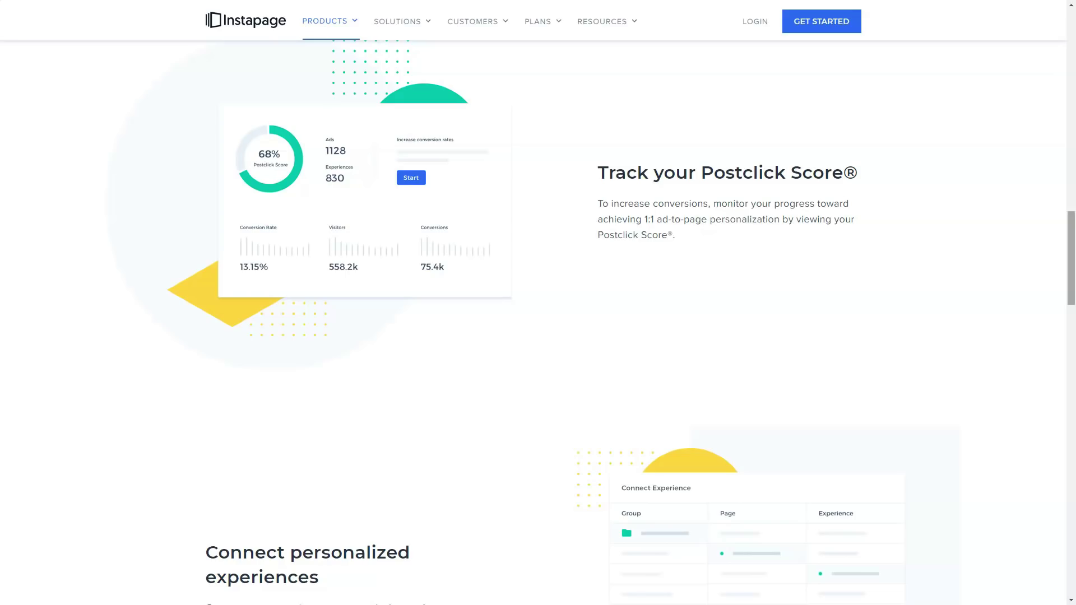
pyautogui.scroll(-3, 539, 336)
pyautogui.scroll(-3, 538, 336)
pyautogui.scroll(-2, 539, 336)
pyautogui.scroll(-2, 538, 337)
pyautogui.scroll(-1, 538, 337)
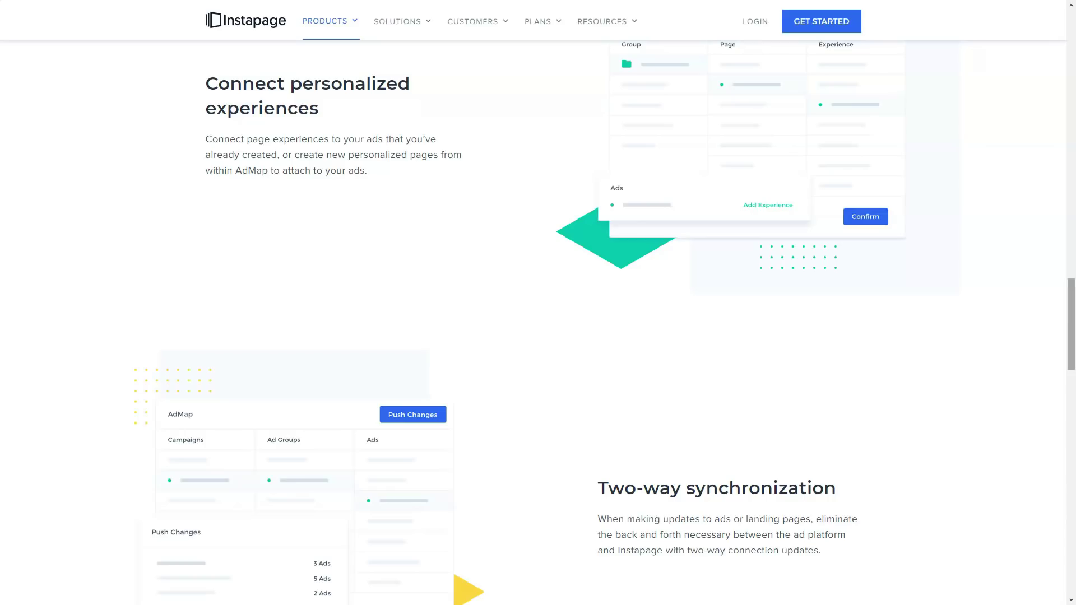
pyautogui.scroll(-5, 539, 337)
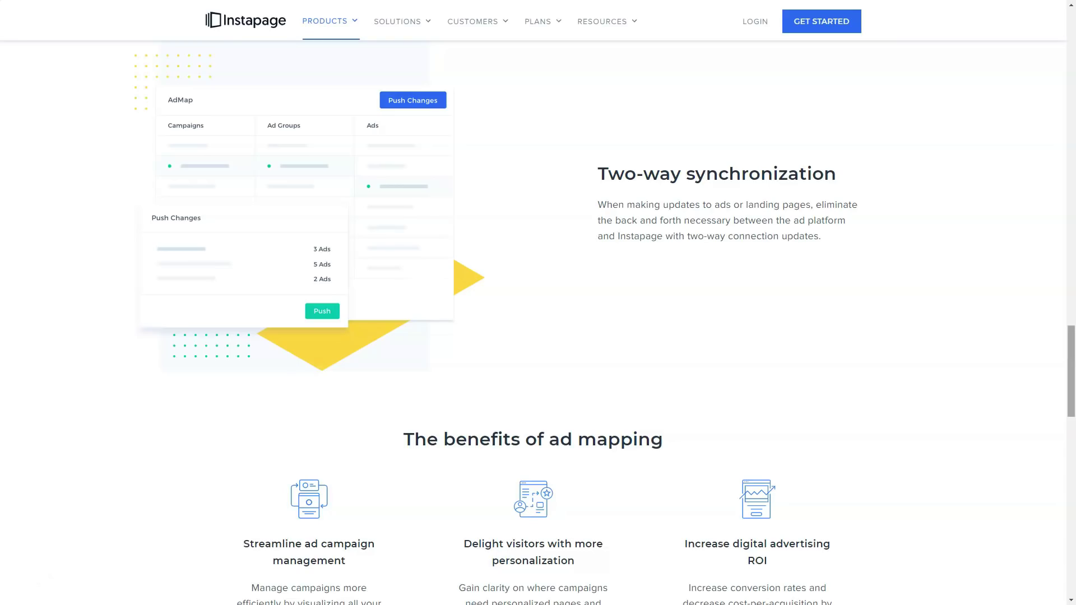
pyautogui.scroll(-3, 539, 337)
pyautogui.scroll(-3, 538, 337)
pyautogui.scroll(-1, 538, 337)
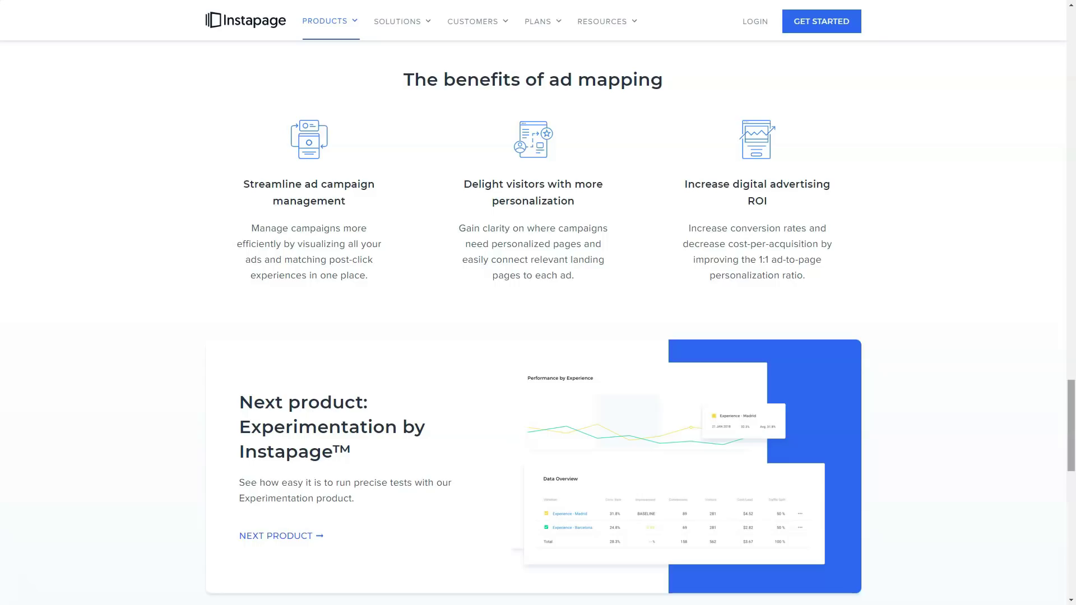
pyautogui.scroll(-4, 538, 337)
pyautogui.scroll(-4, 539, 337)
pyautogui.scroll(-4, 539, 336)
pyautogui.scroll(-3, 538, 337)
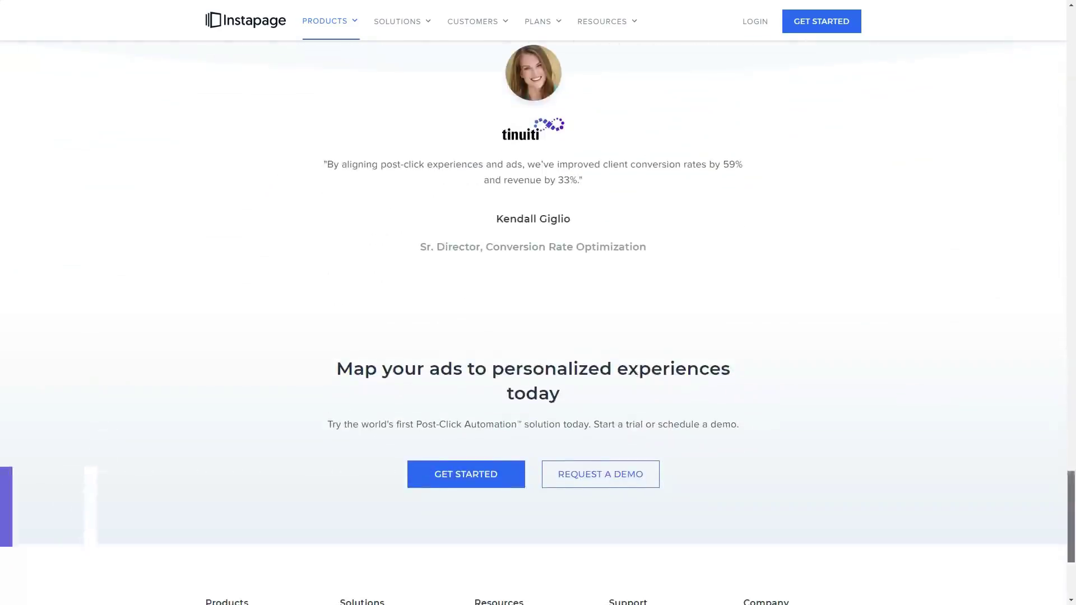
pyautogui.scroll(-1, 538, 337)
pyautogui.scroll(-2, 539, 337)
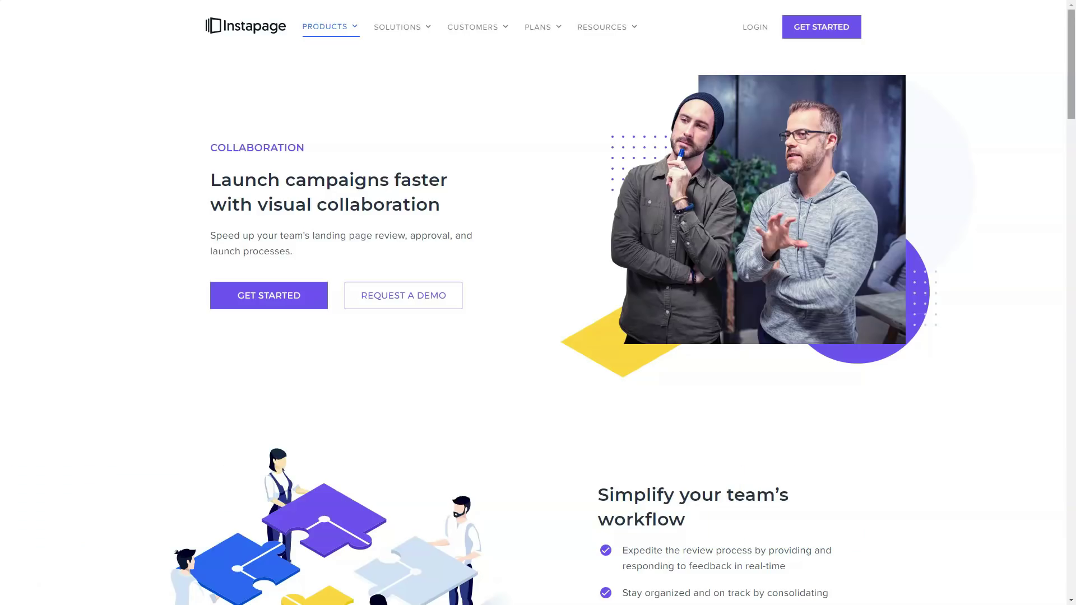
pyautogui.scroll(-5, 538, 337)
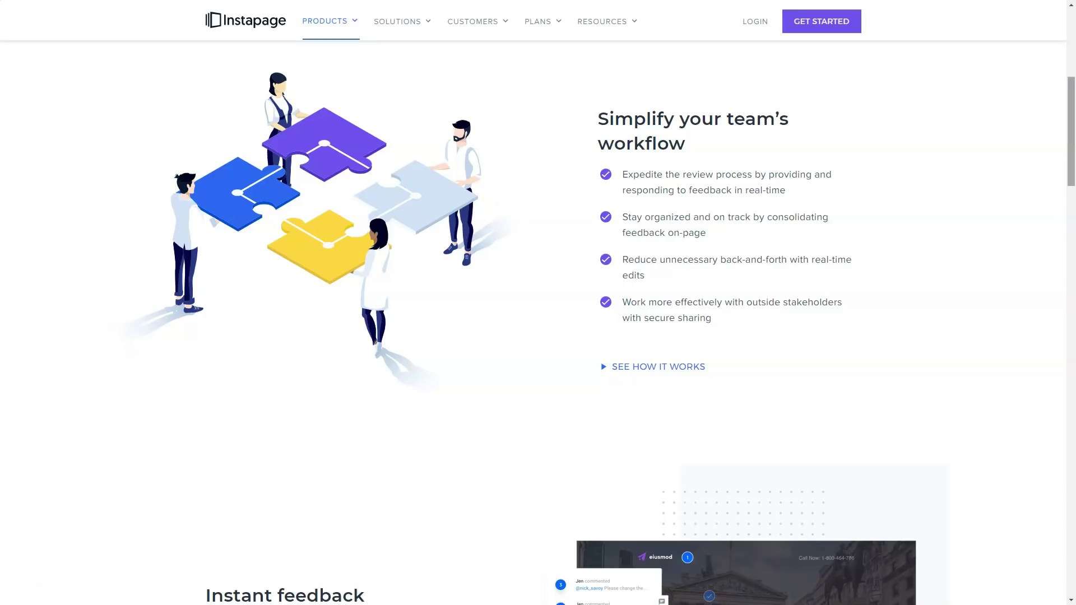
pyautogui.scroll(-5, 538, 336)
pyautogui.scroll(-5, 539, 337)
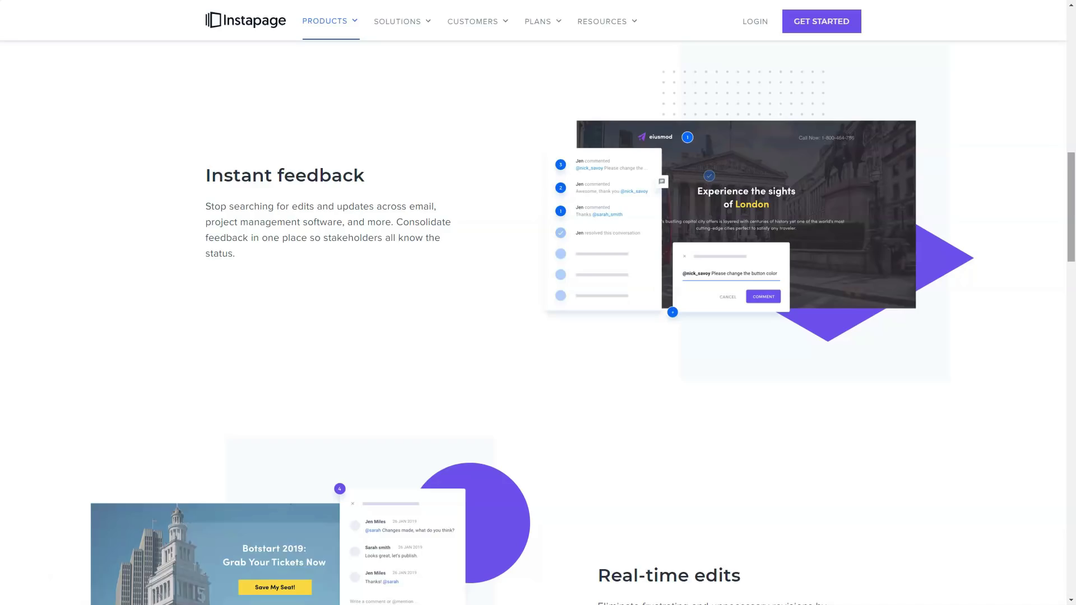
pyautogui.scroll(-5, 538, 337)
pyautogui.scroll(-2, 539, 337)
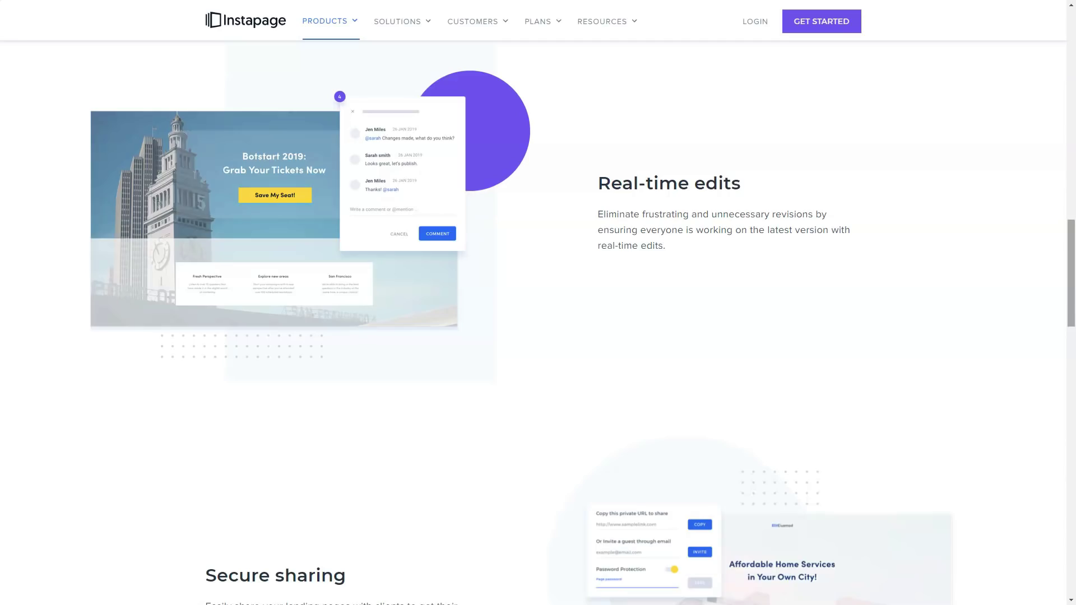
pyautogui.scroll(-5, 538, 336)
pyautogui.scroll(-2, 539, 337)
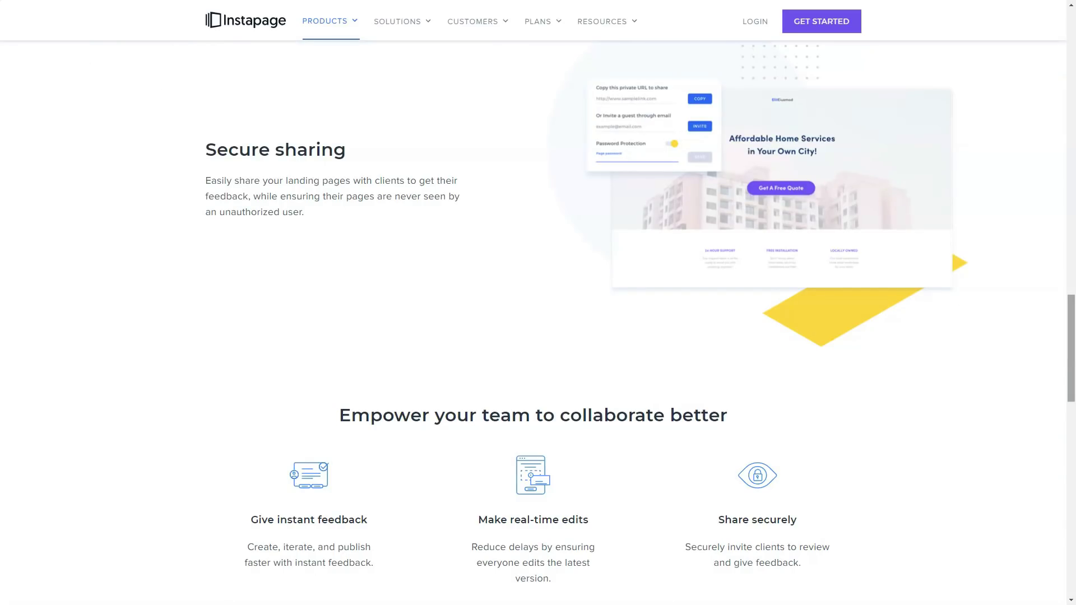
pyautogui.scroll(-4, 538, 336)
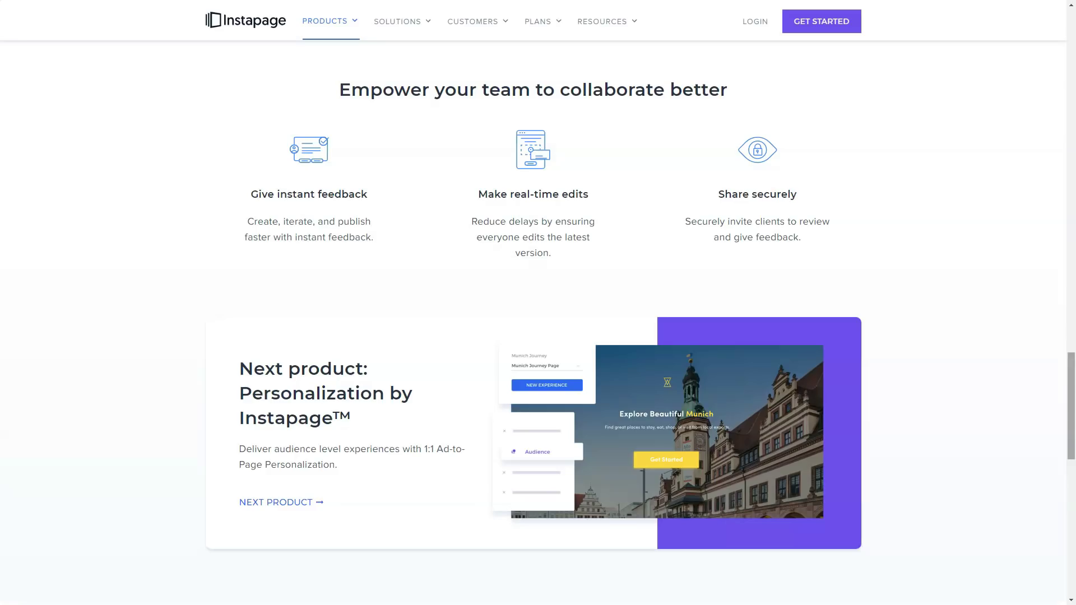
pyautogui.scroll(-8, 538, 337)
# - Dismiss the browser context menu and clear the accidental footer text selection
pyautogui.rightClick(900, 328)
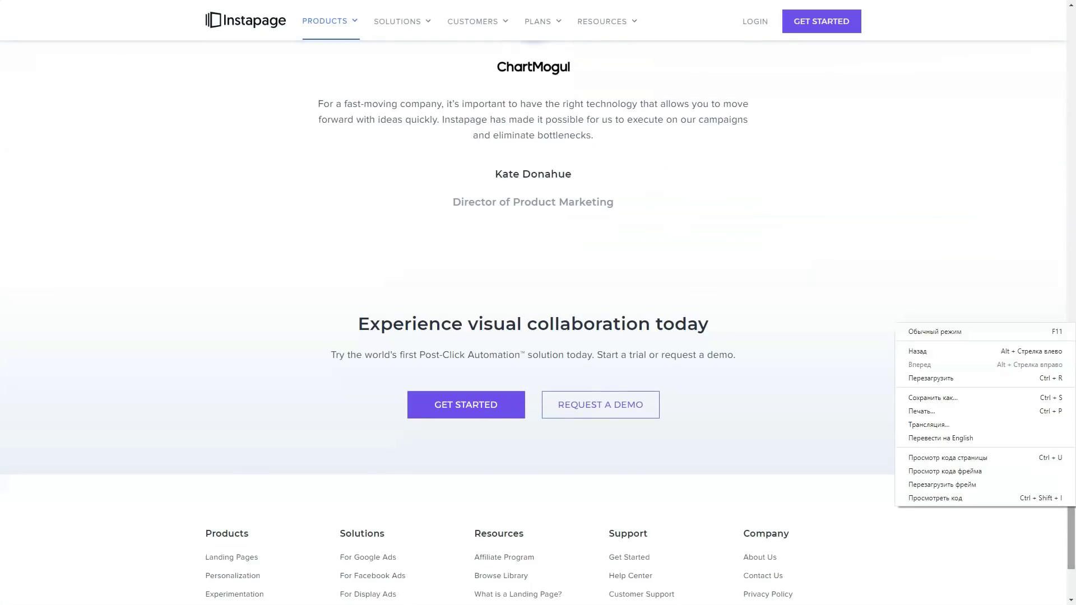
pyautogui.click(935, 498)
pyautogui.click(841, 379)
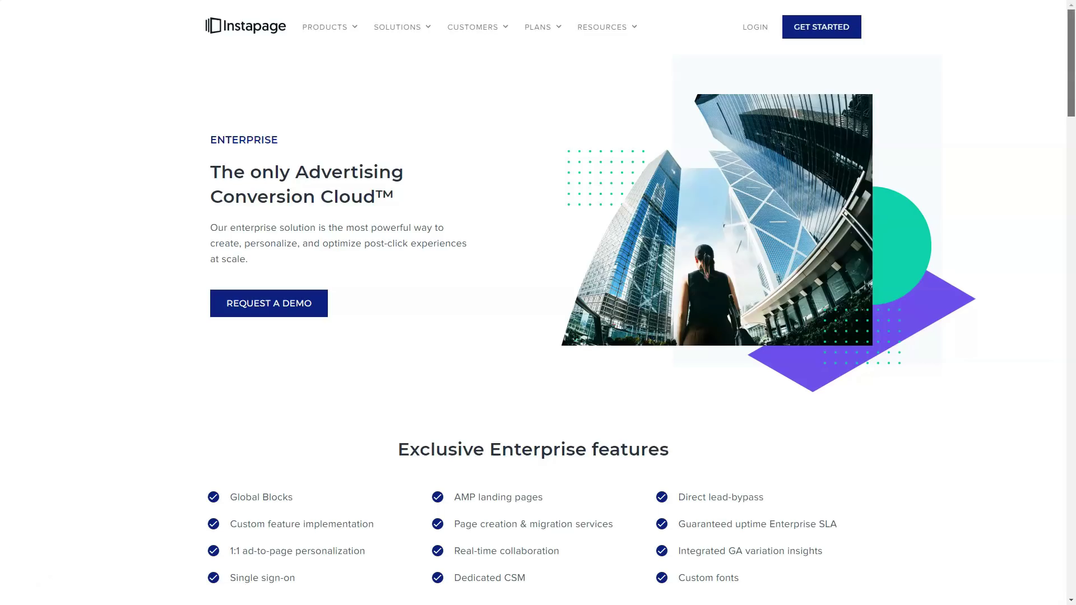
pyautogui.scroll(-5, 538, 337)
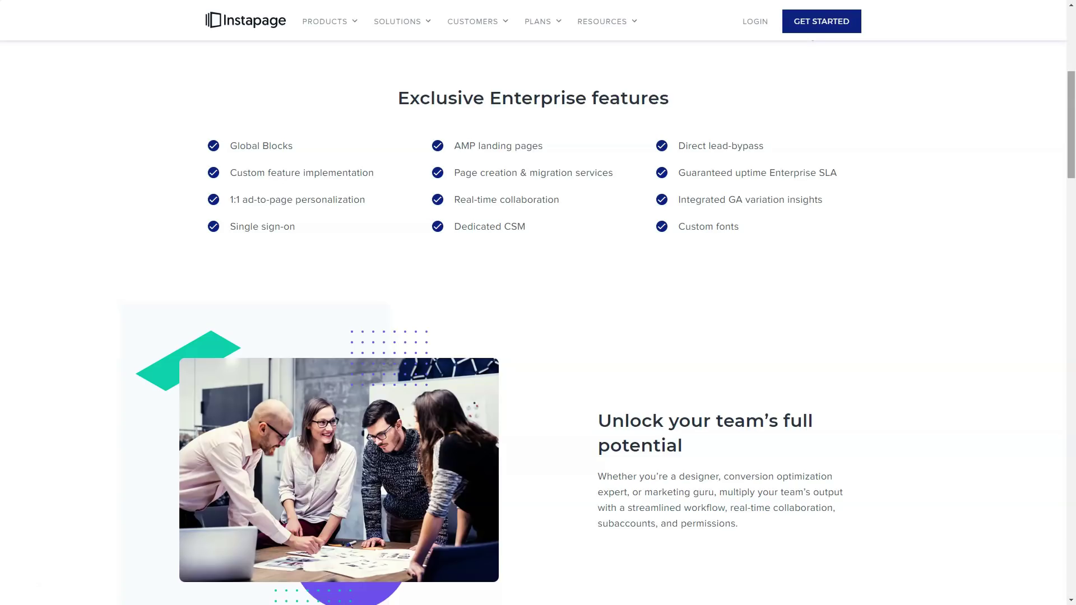
pyautogui.scroll(-3, 538, 337)
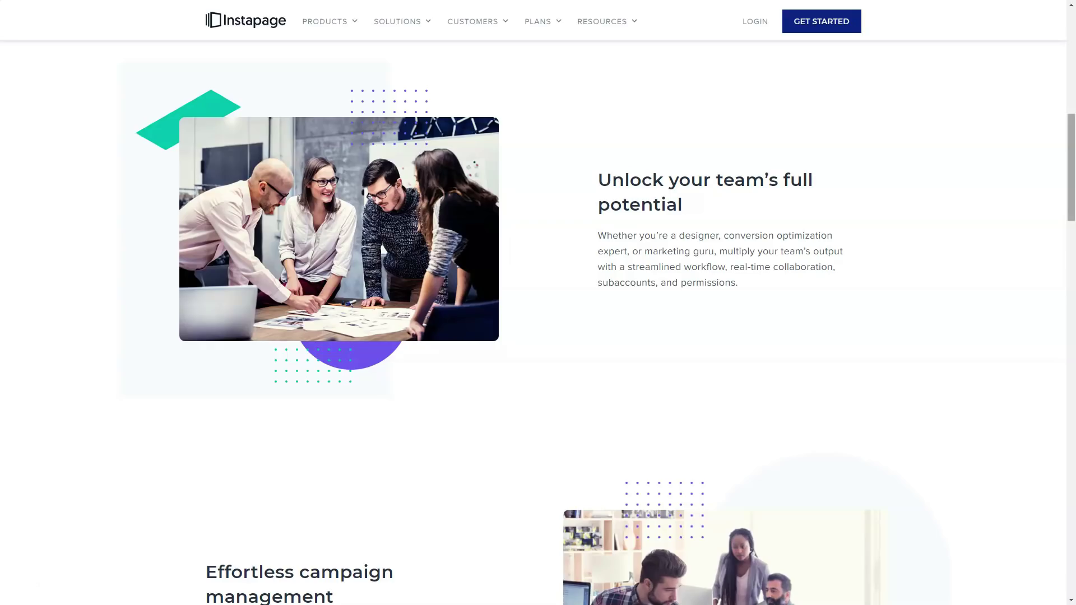
pyautogui.scroll(-5, 380, 243)
pyautogui.scroll(-5, 380, 242)
pyautogui.scroll(-3, 381, 242)
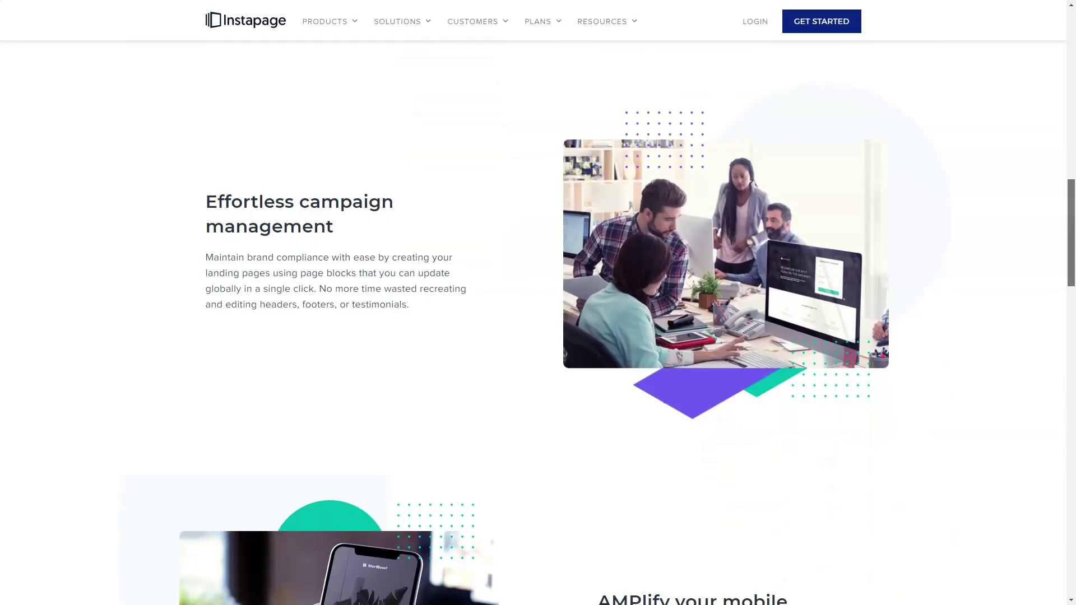
pyautogui.scroll(-2, 380, 242)
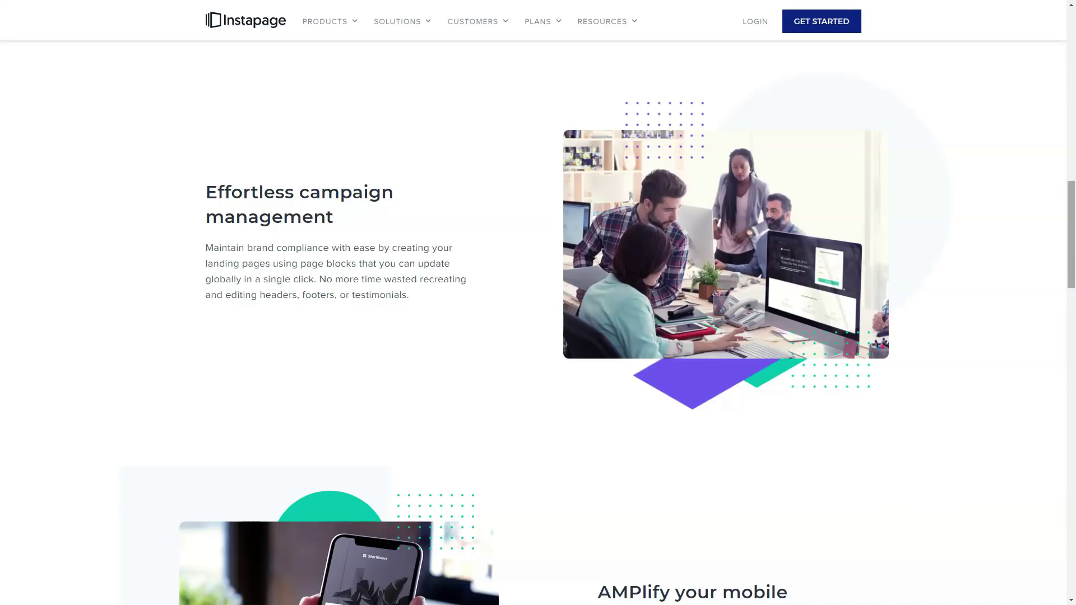
pyautogui.scroll(-3, 538, 337)
pyautogui.scroll(-3, 538, 336)
pyautogui.scroll(-3, 539, 337)
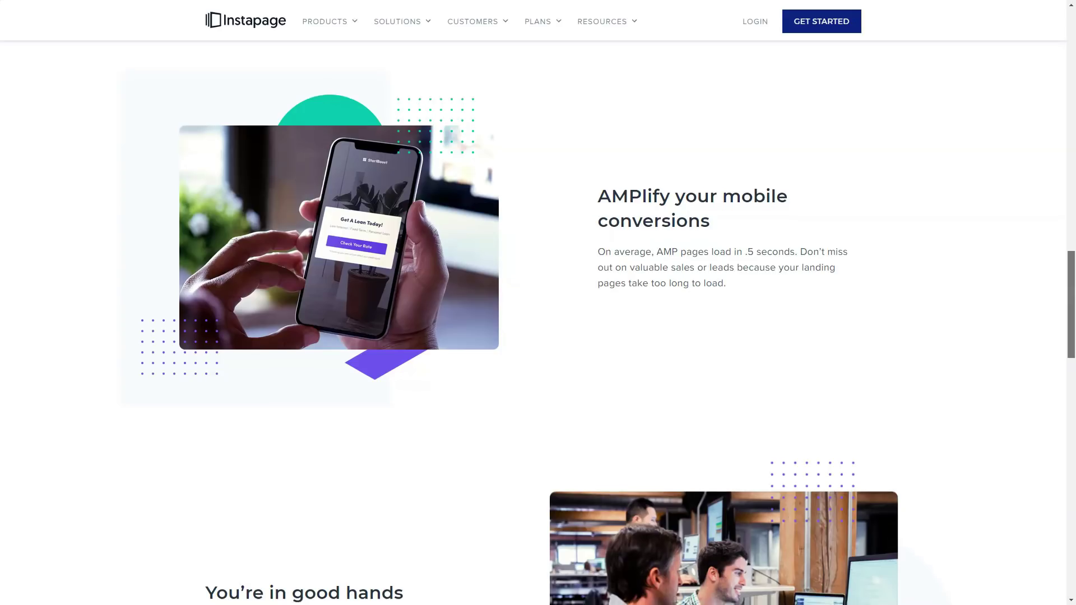
pyautogui.scroll(-3, 539, 337)
pyautogui.scroll(-3, 539, 337)
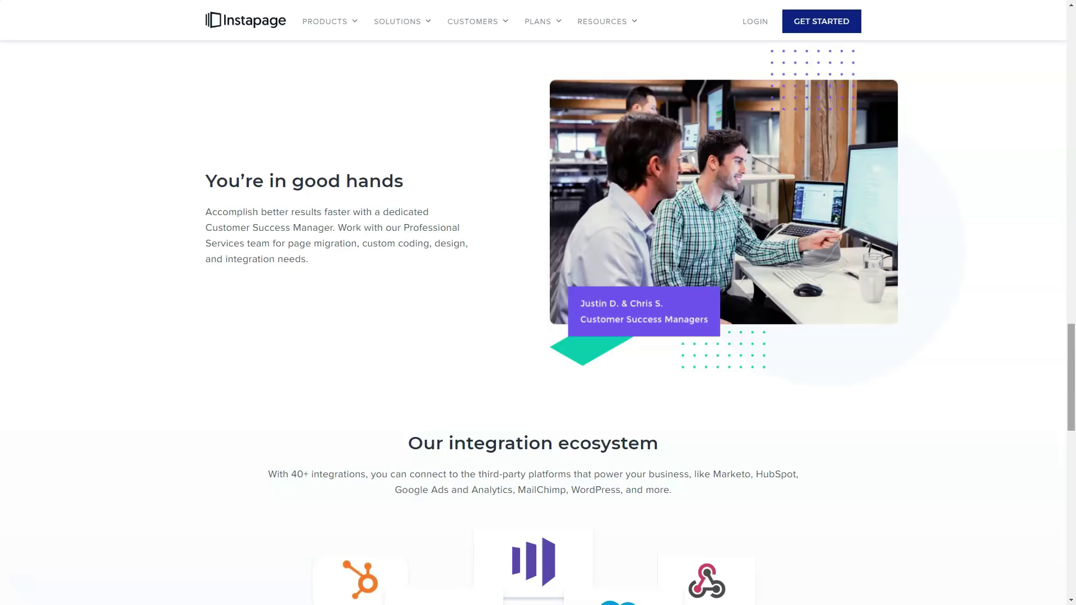
pyautogui.scroll(-3, 539, 336)
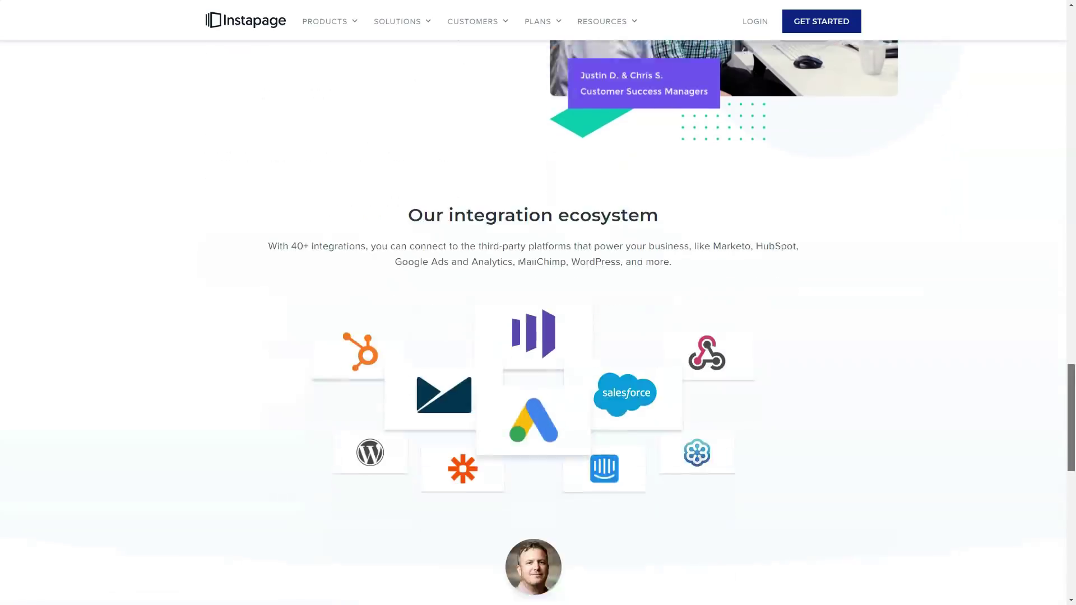
pyautogui.scroll(-2, 538, 336)
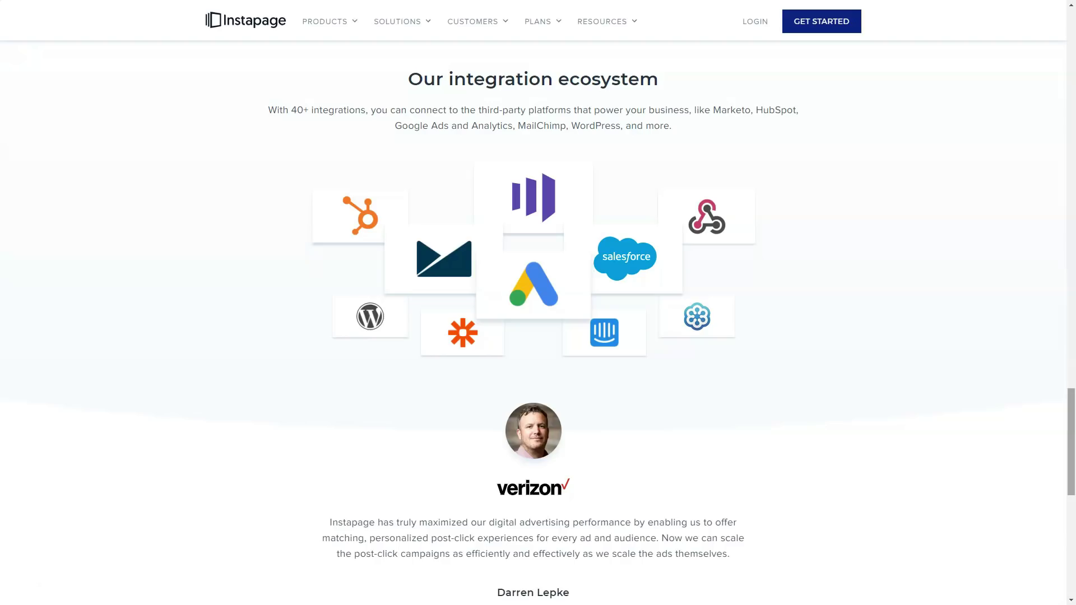
pyautogui.scroll(-3, 538, 337)
pyautogui.scroll(-3, 538, 336)
pyautogui.scroll(-1, 538, 336)
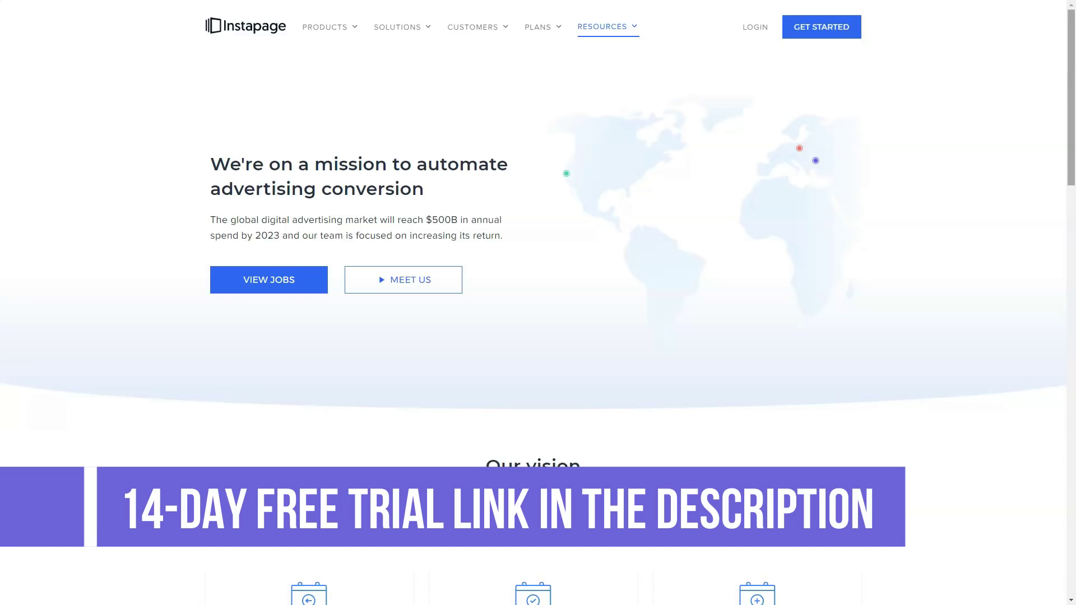
pyautogui.scroll(-5, 538, 303)
pyautogui.scroll(-5, 538, 303)
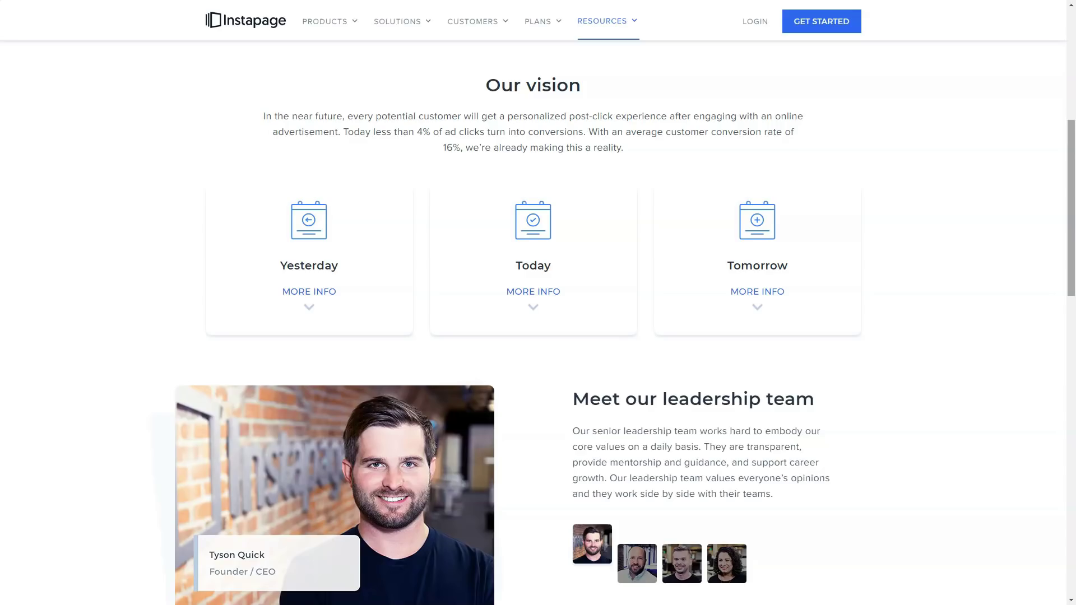
pyautogui.scroll(-3, 539, 302)
pyautogui.scroll(-3, 539, 303)
pyautogui.scroll(-2, 538, 303)
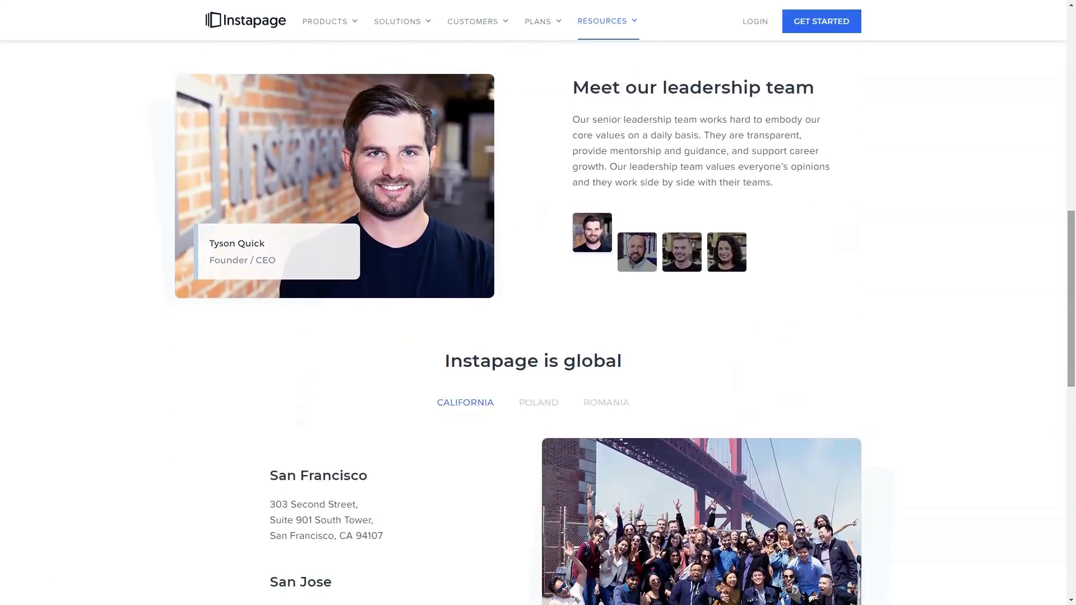
pyautogui.scroll(-2, 539, 303)
pyautogui.scroll(-3, 538, 302)
pyautogui.scroll(-2, 538, 302)
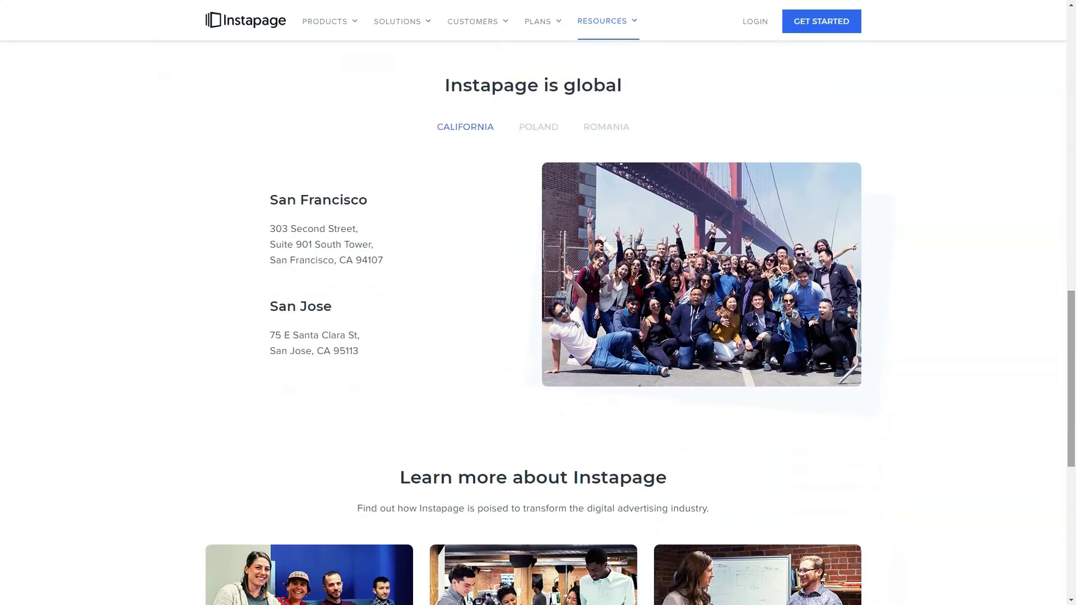
pyautogui.scroll(-3, 538, 303)
pyautogui.scroll(-2, 538, 303)
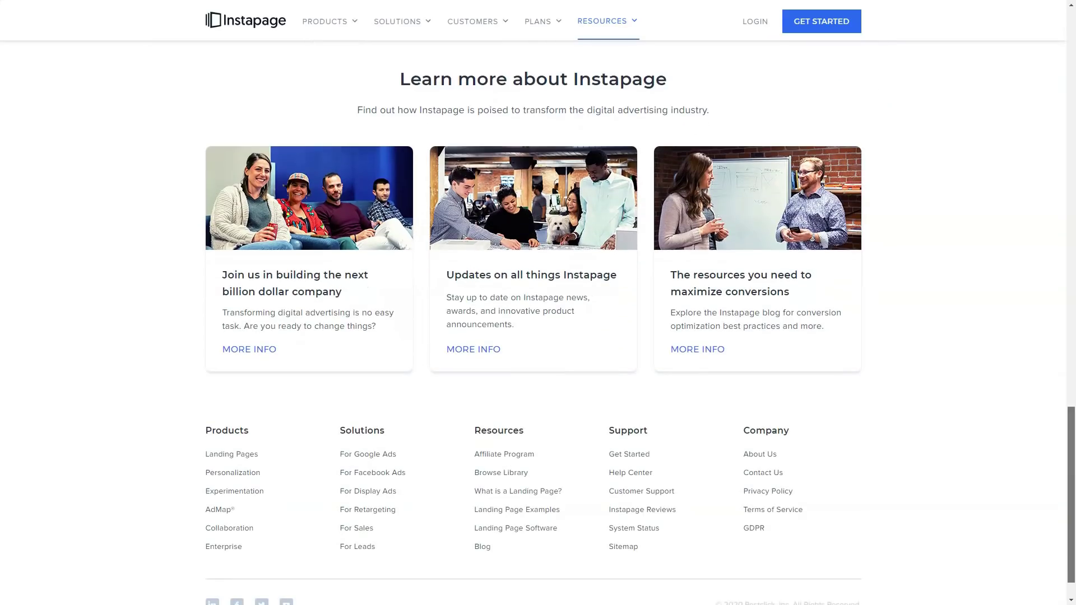
pyautogui.scroll(-1, 538, 303)
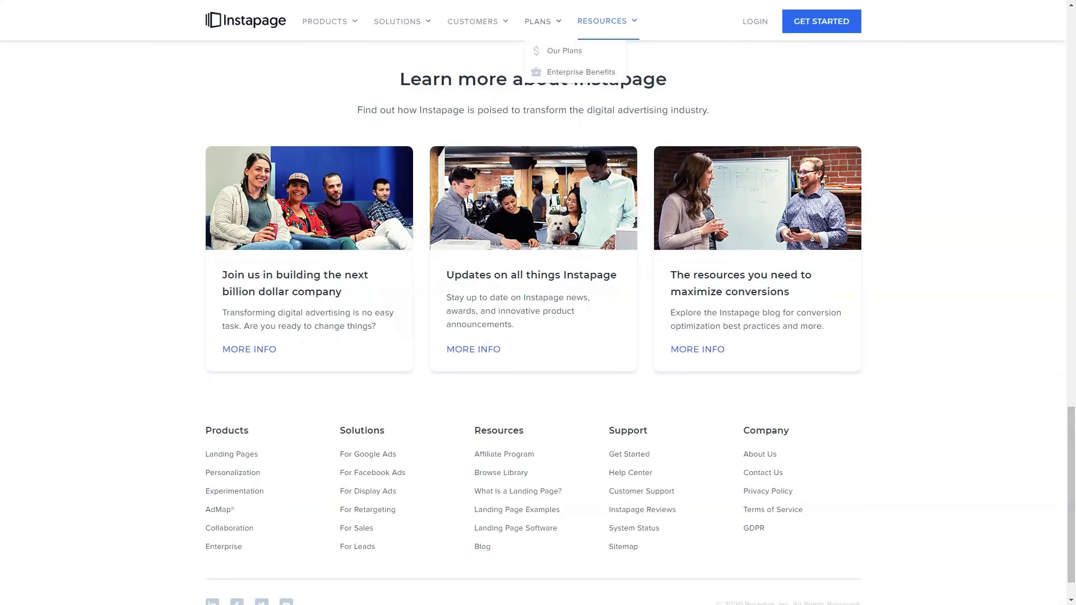
# - Go to Plans > Our Plans to view the Business and Enterprise pricing comparison
pyautogui.click(564, 51)
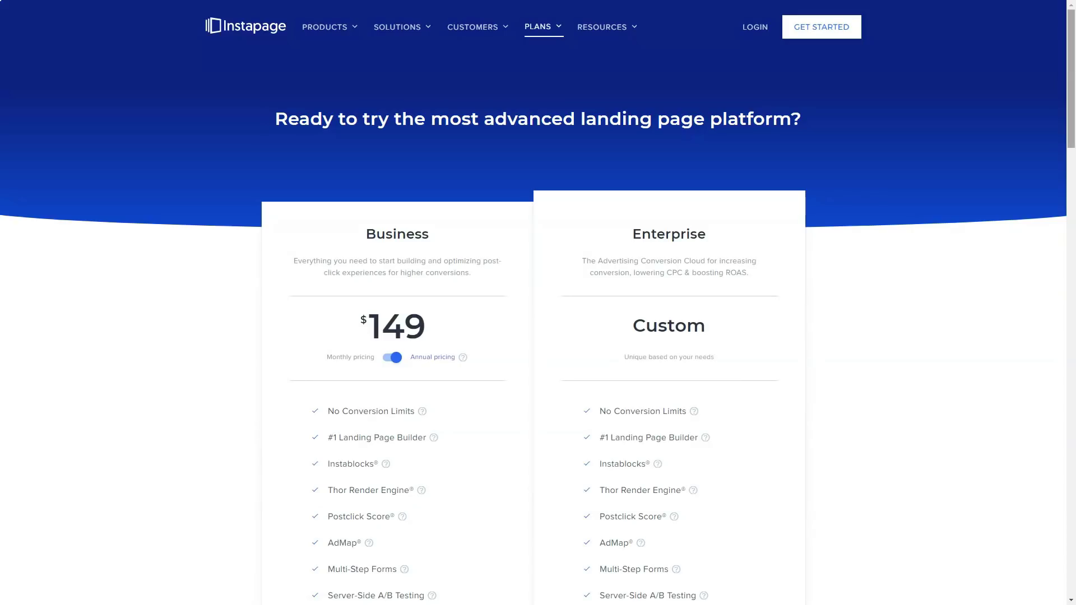
pyautogui.scroll(-2, 538, 303)
pyautogui.scroll(-1, 538, 303)
pyautogui.scroll(-1, 539, 302)
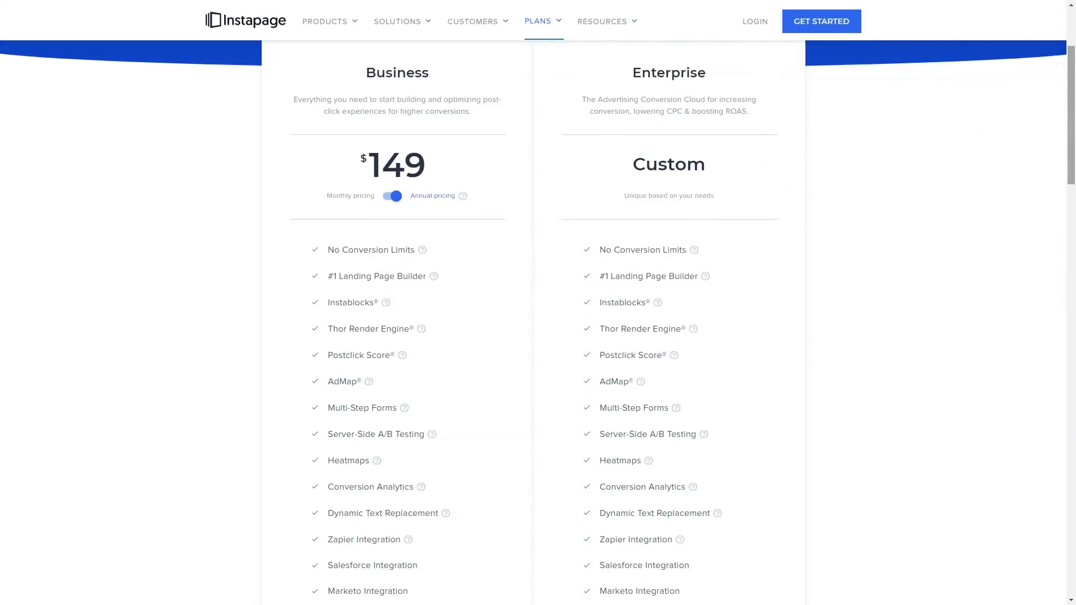
pyautogui.scroll(-2, 539, 303)
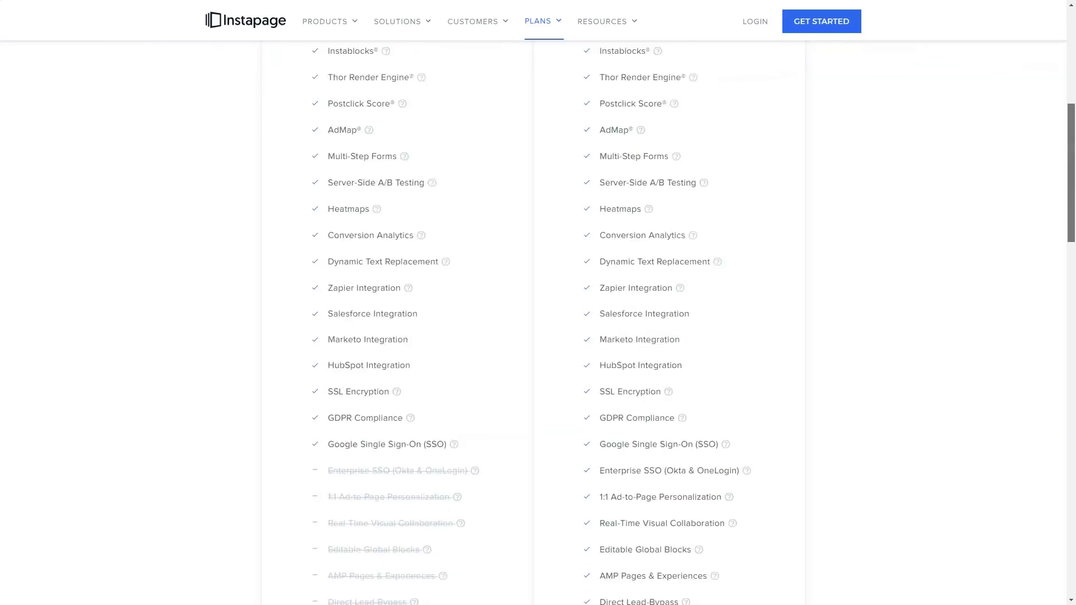